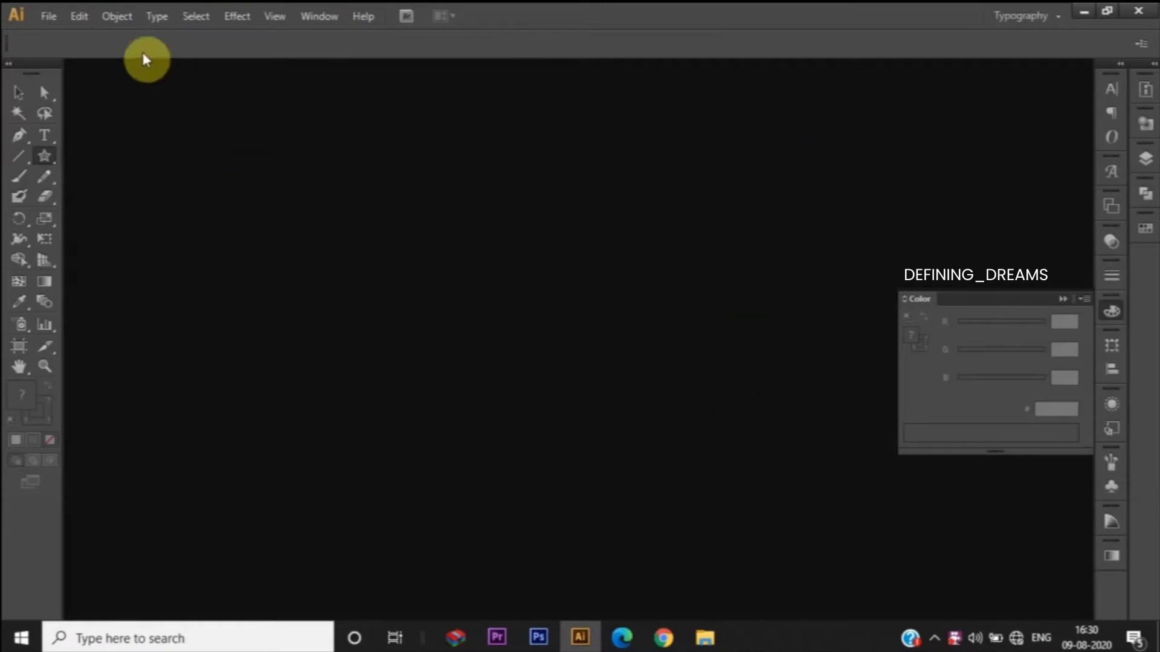
Create a new 800 × 800 px RGB document with a blank white artboard.
left_click(53, 14)
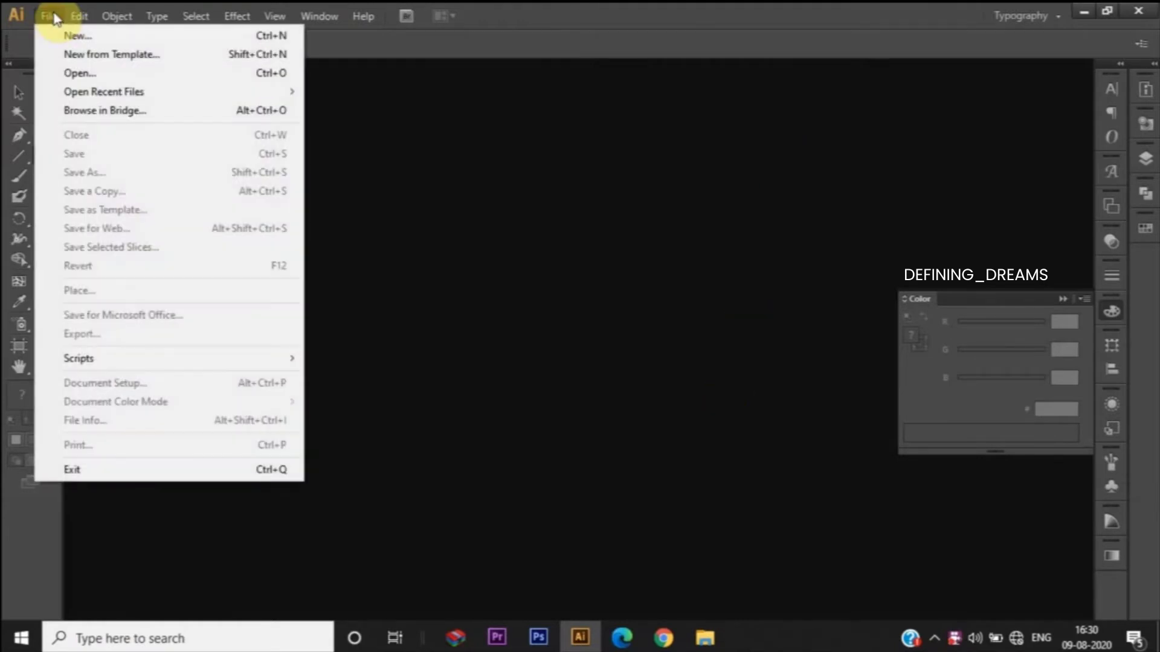
left_click(54, 37)
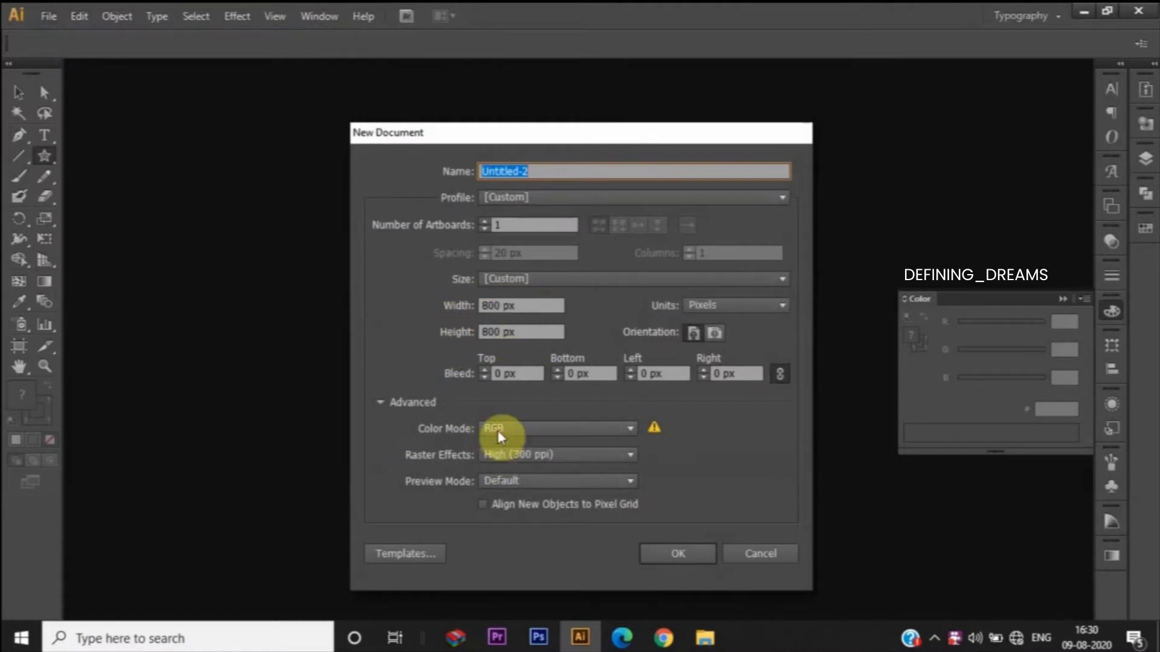
left_click(678, 551)
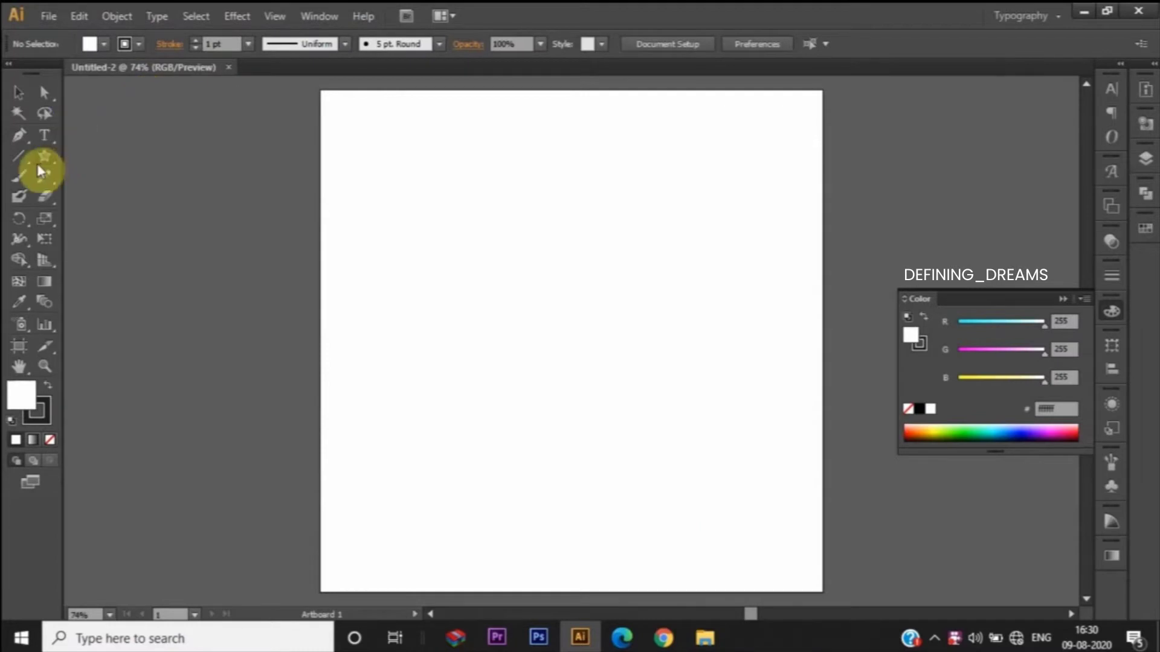
Draw a small circle near the artboard centre and remove its fill.
left_click_drag(44, 156, 122, 188)
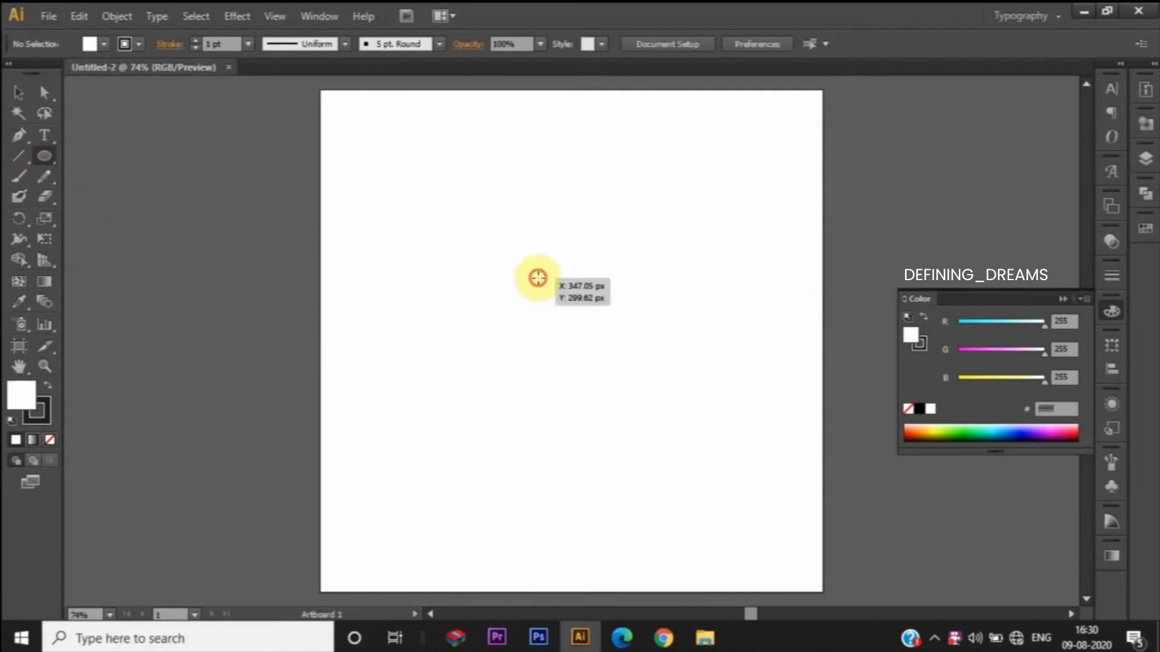
mouse_move(538, 278)
left_mouse_down()
mouse_move(606, 334)
mouse_move(597, 353)
left_mouse_up()
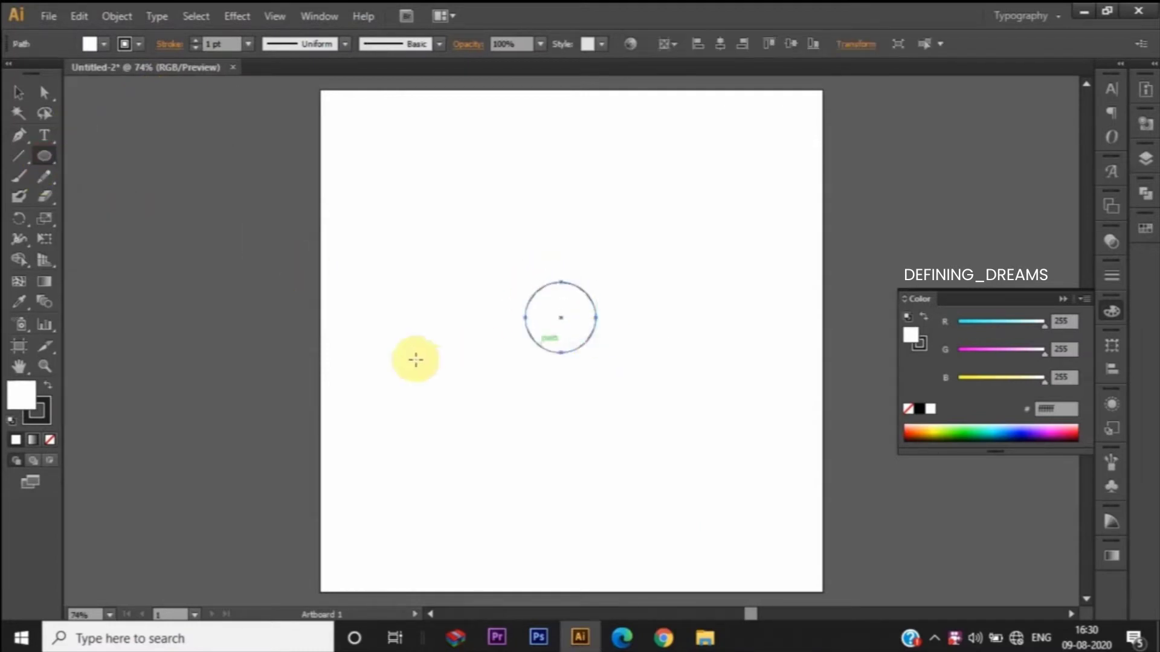
key("v")
Centre the circle horizontally and vertically on the artboard.
left_click(49, 440)
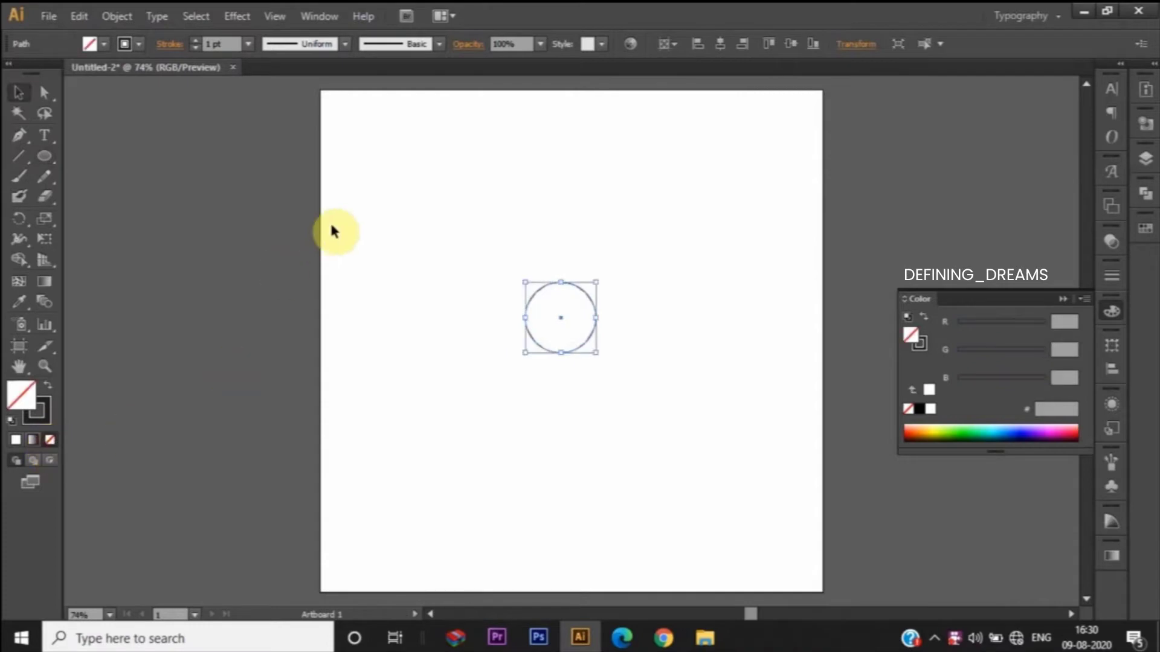
left_click(436, 215)
left_click(590, 342)
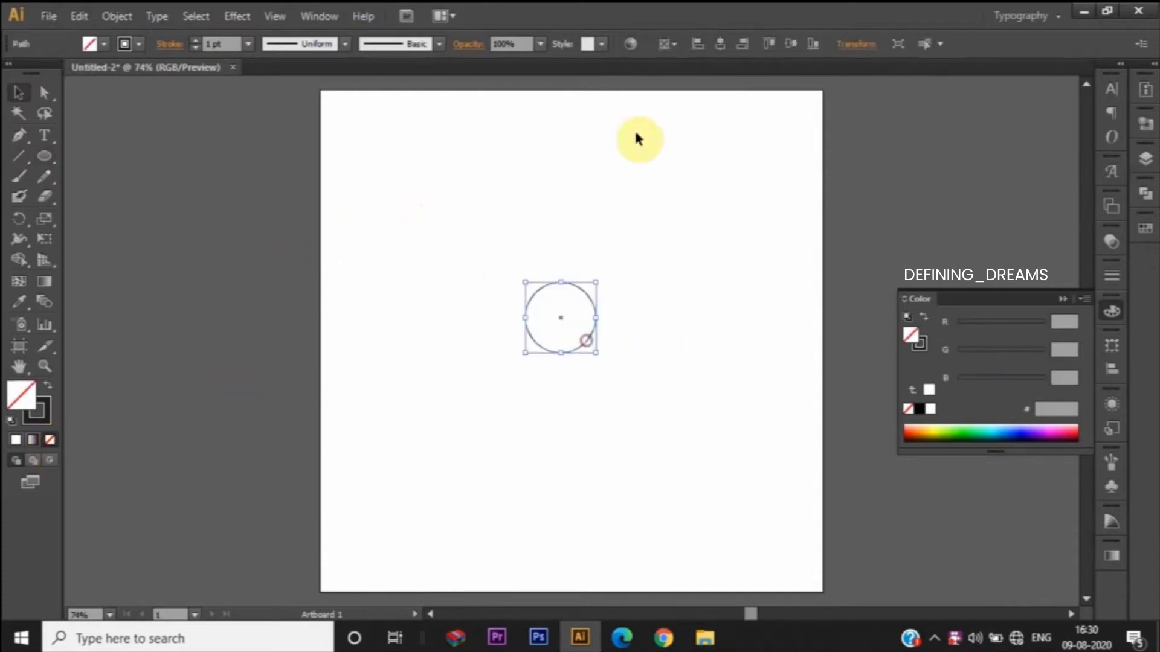
left_click(717, 47)
left_click(789, 44)
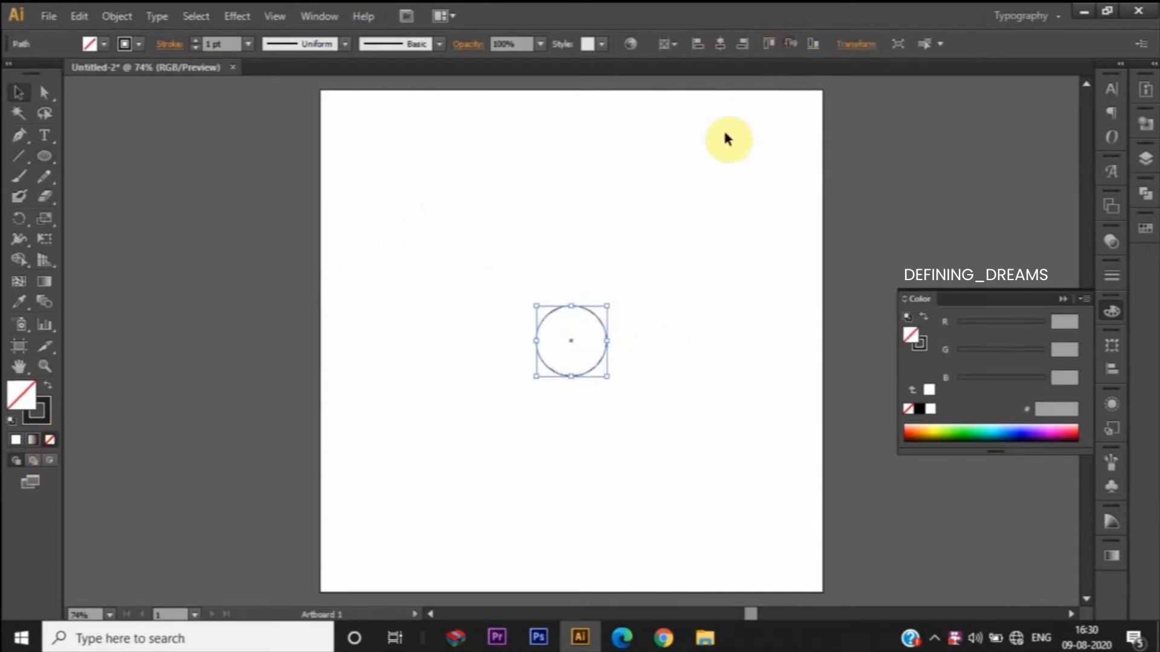
left_click(686, 157)
left_click(604, 356)
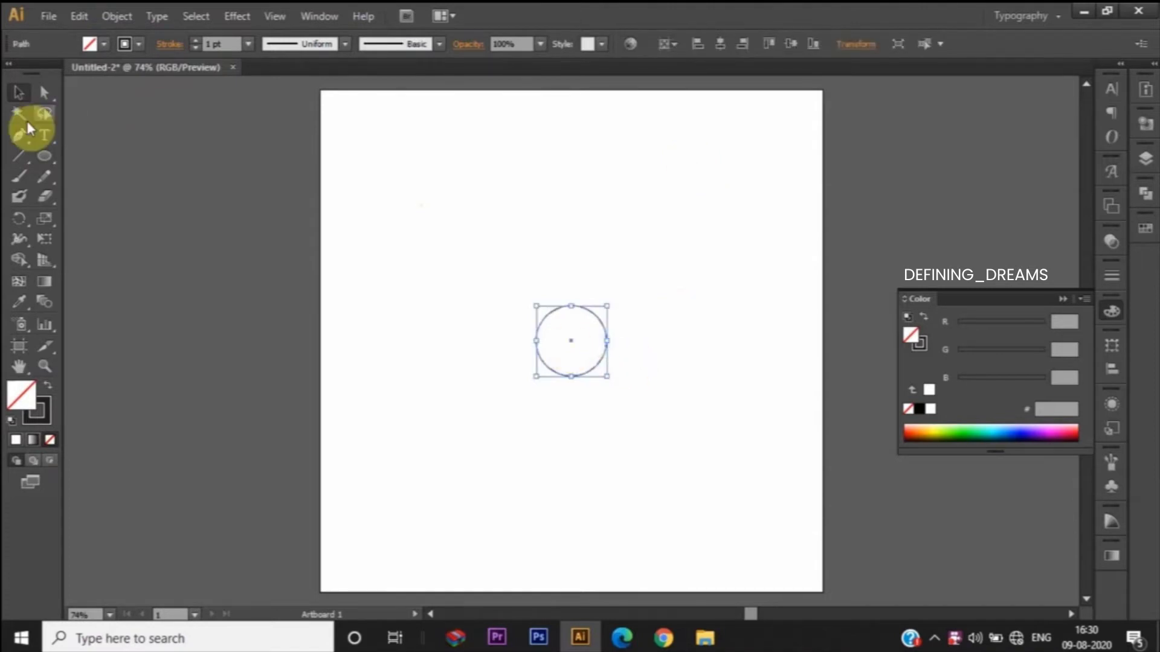
left_click_drag(45, 156, 152, 238)
left_click(152, 236)
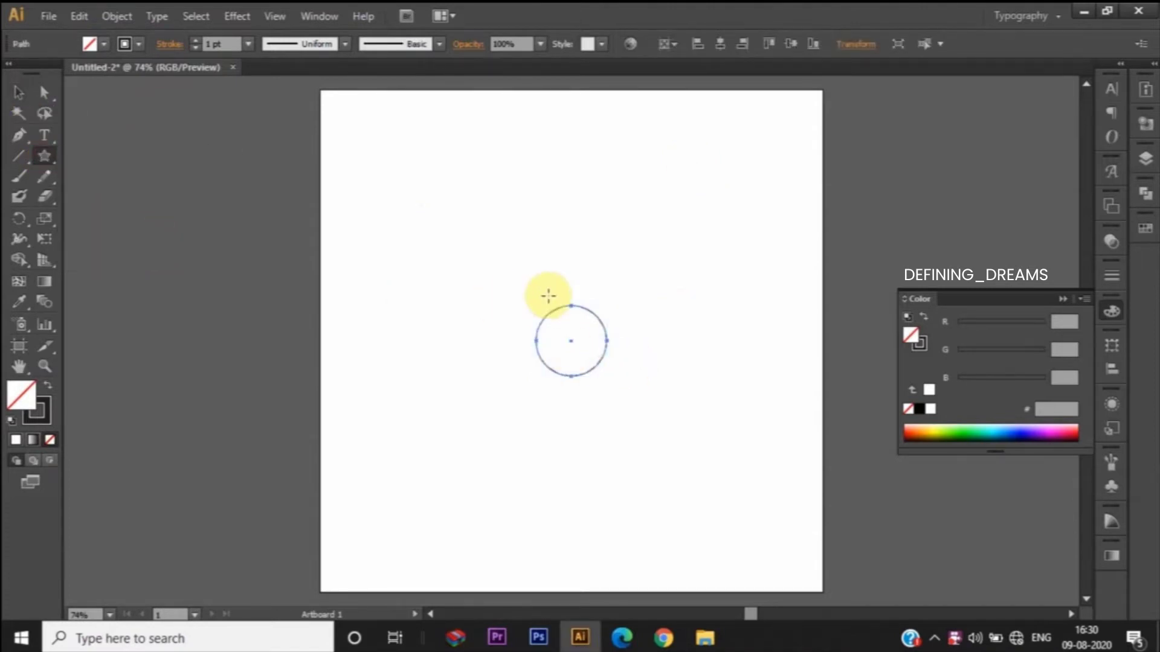
Create a 10-point star by exact radii and centre it on the artboard.
left_click(476, 190)
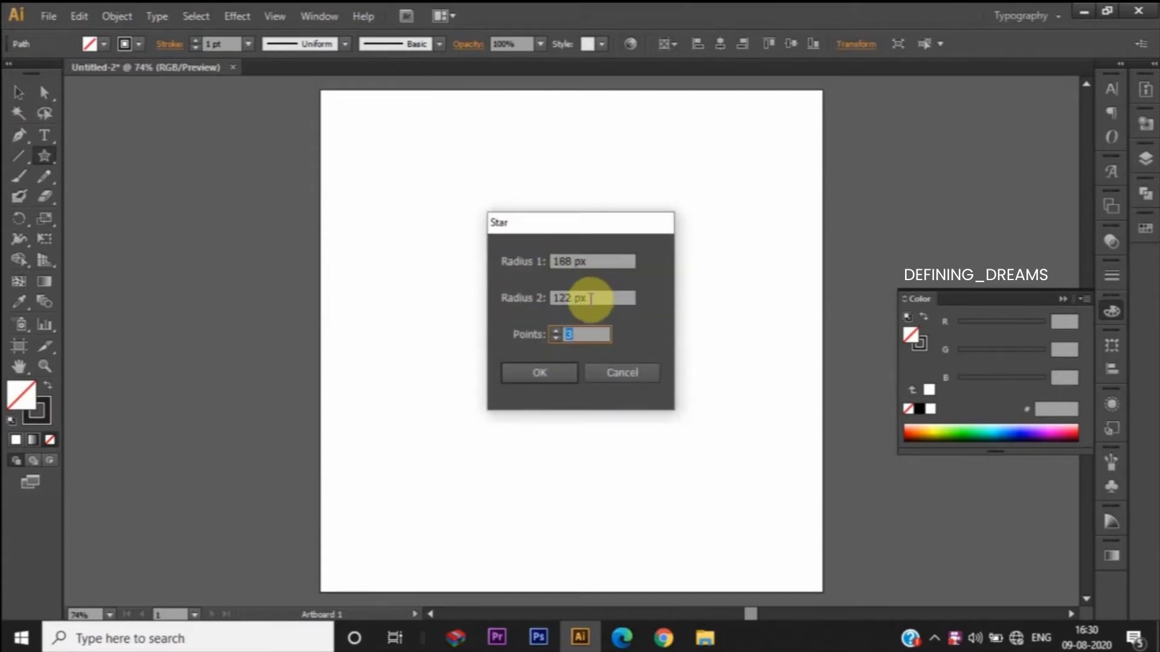
type("10")
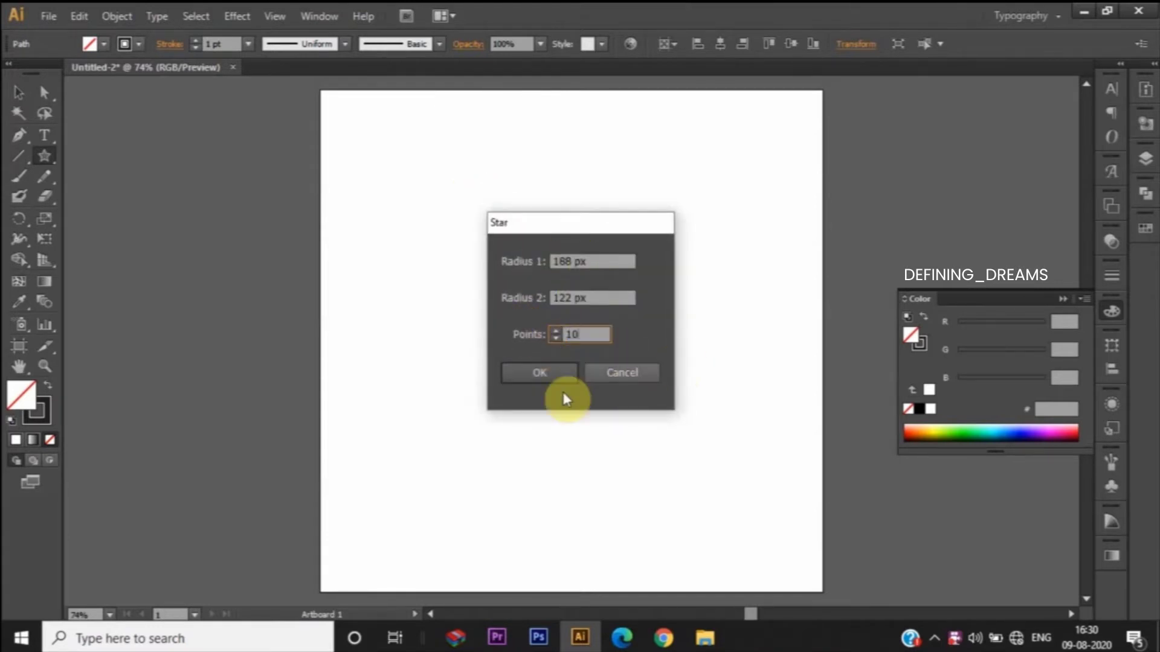
left_click(545, 376)
key("v")
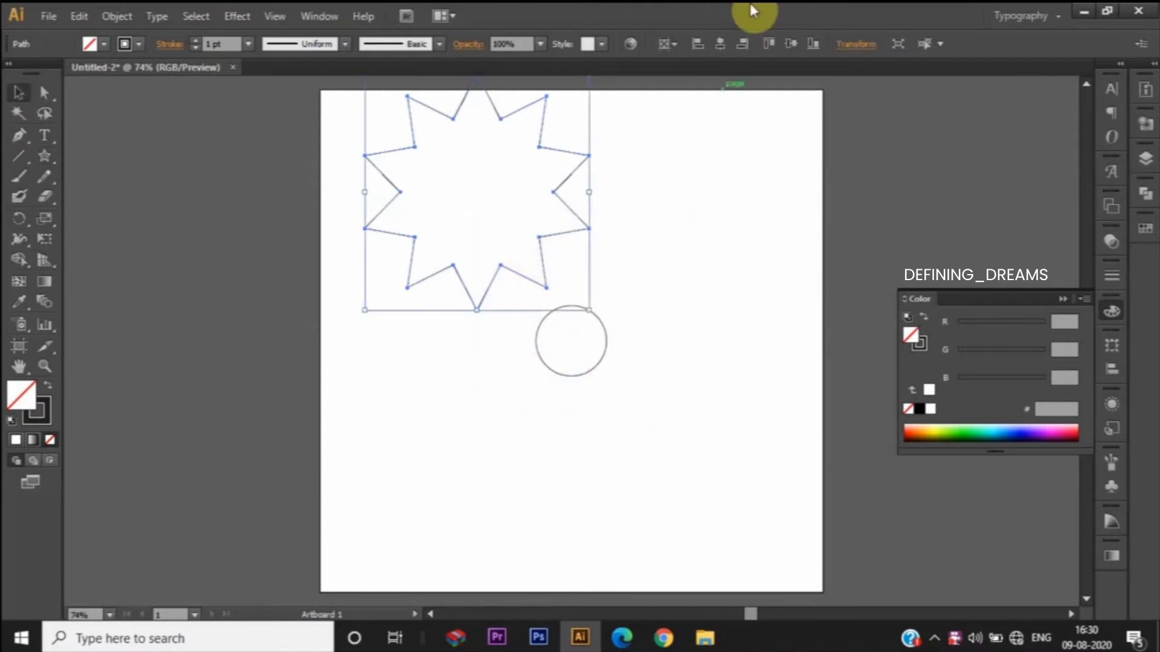
left_click(723, 48)
left_click(789, 46)
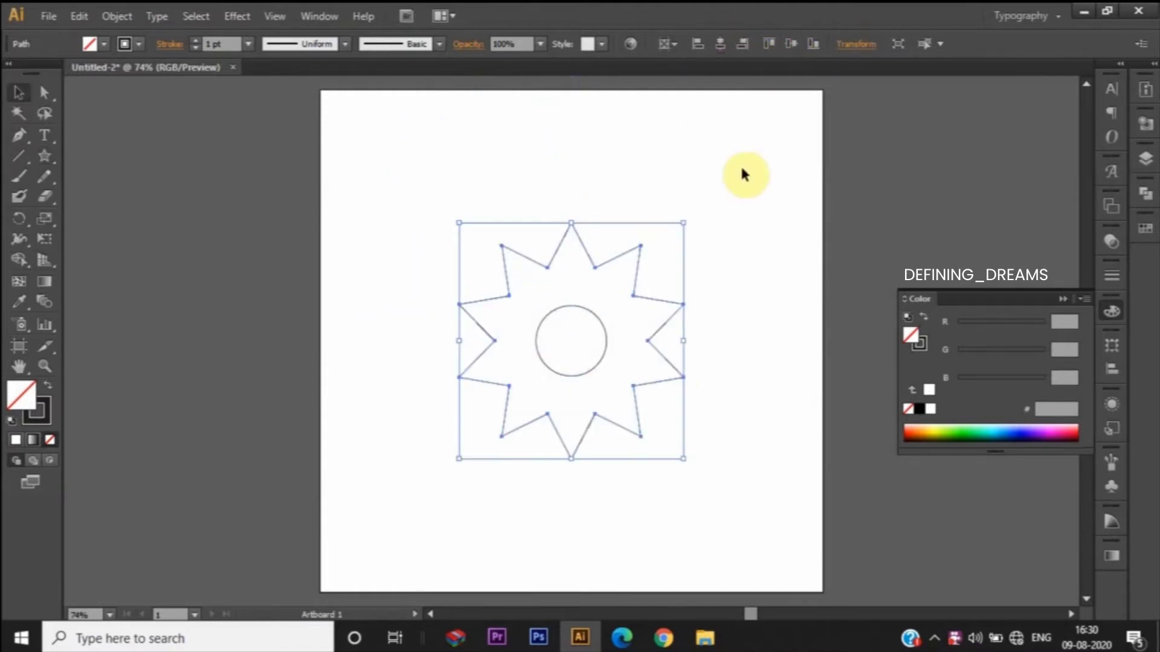
left_click(746, 192)
Add a second identical 10-point star, centre it, and scale it up around the first.
left_click(43, 161)
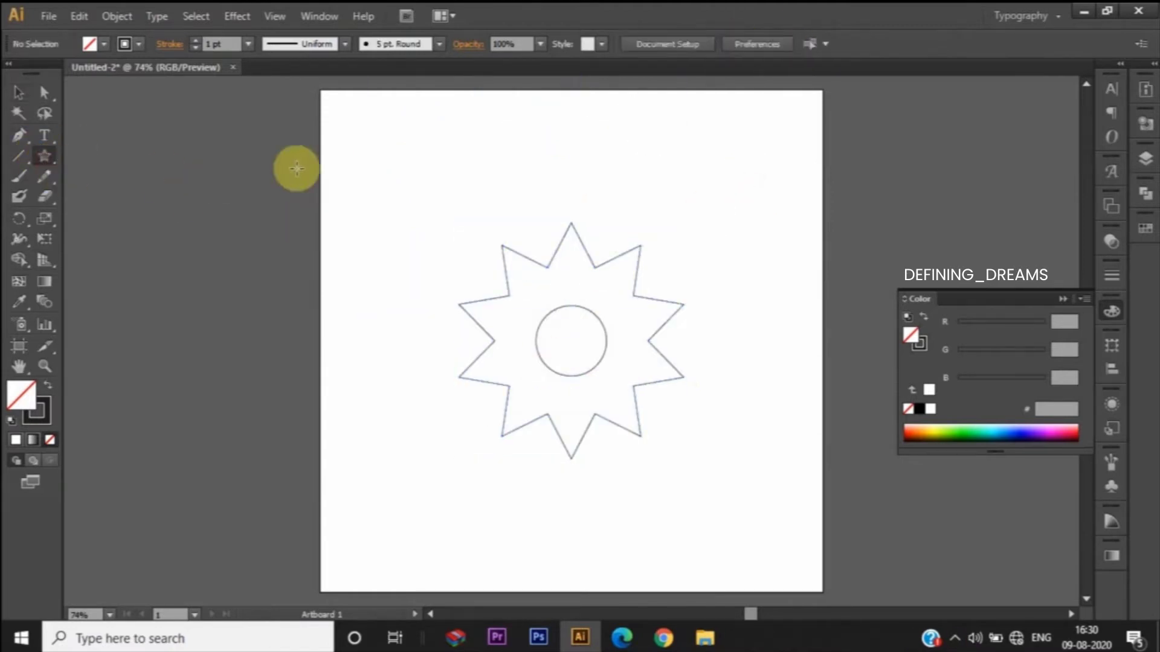
left_click(308, 172)
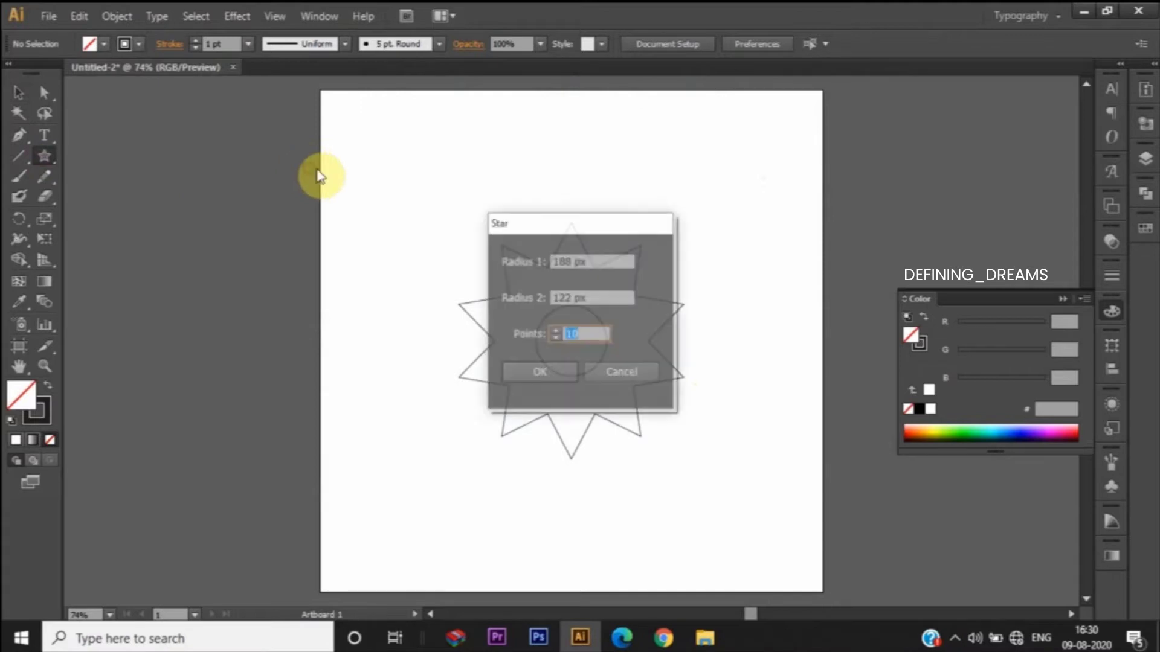
left_click(560, 373)
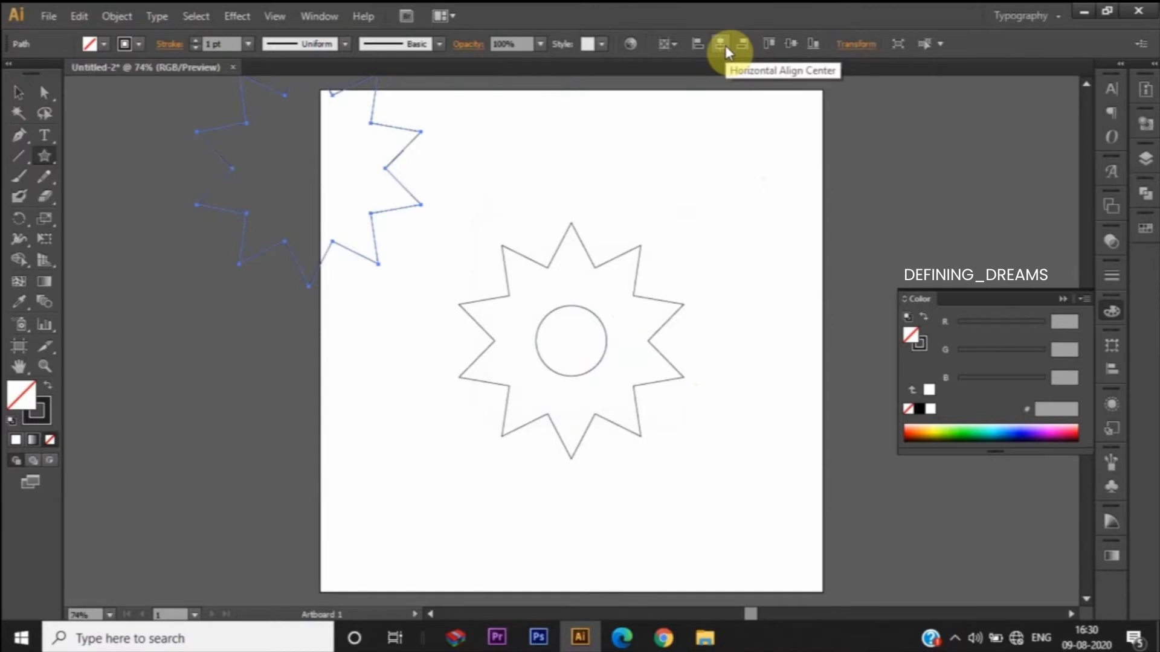
left_click(725, 45)
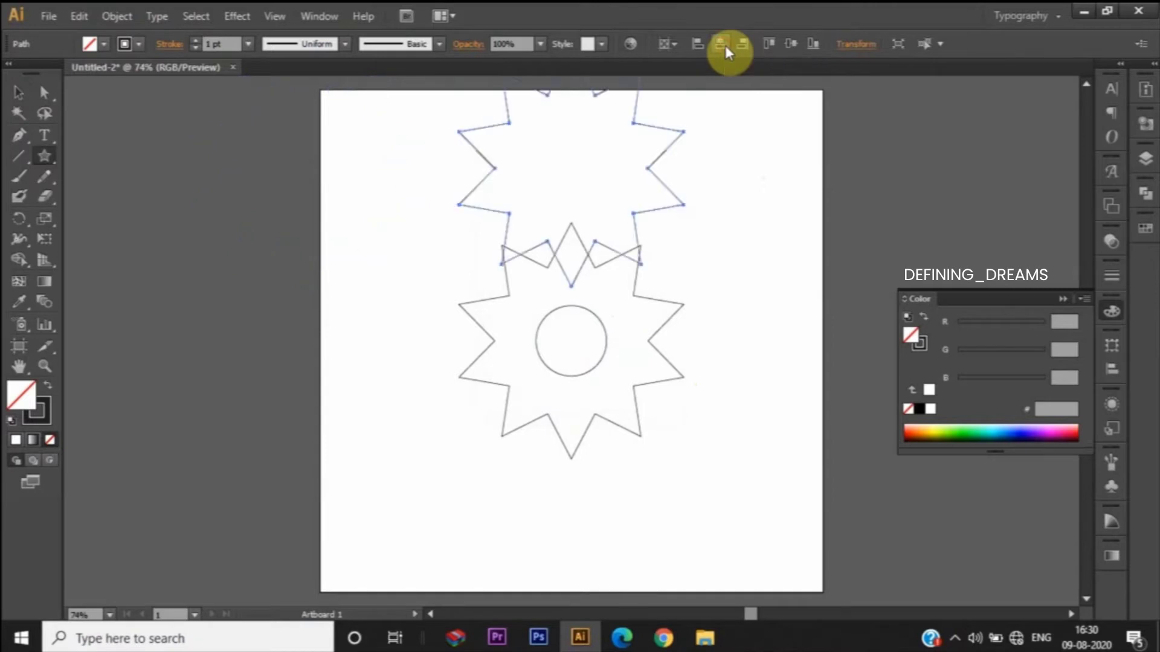
left_click(791, 48)
key("v")
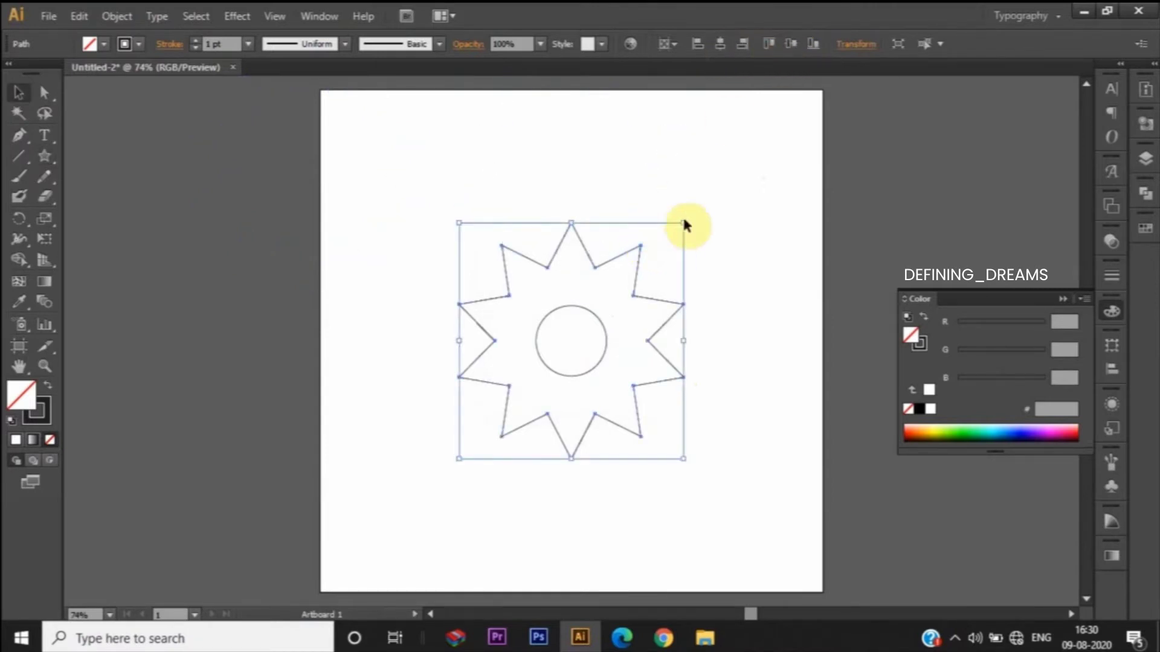
left_click_drag(683, 223, 734, 162)
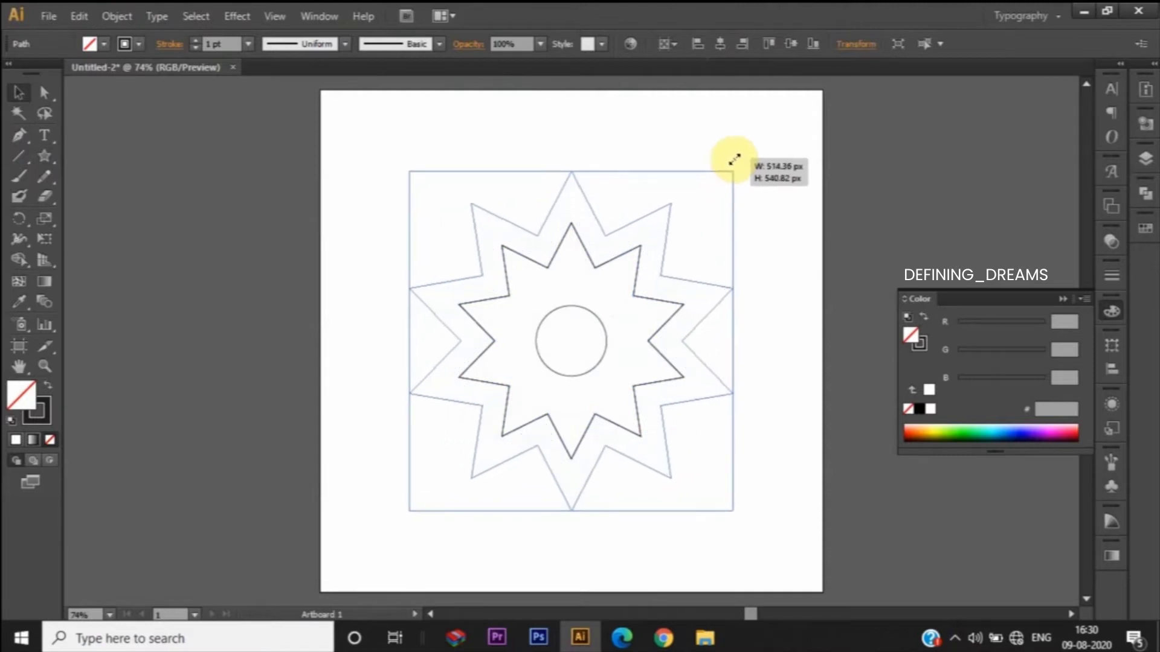
left_click(762, 144)
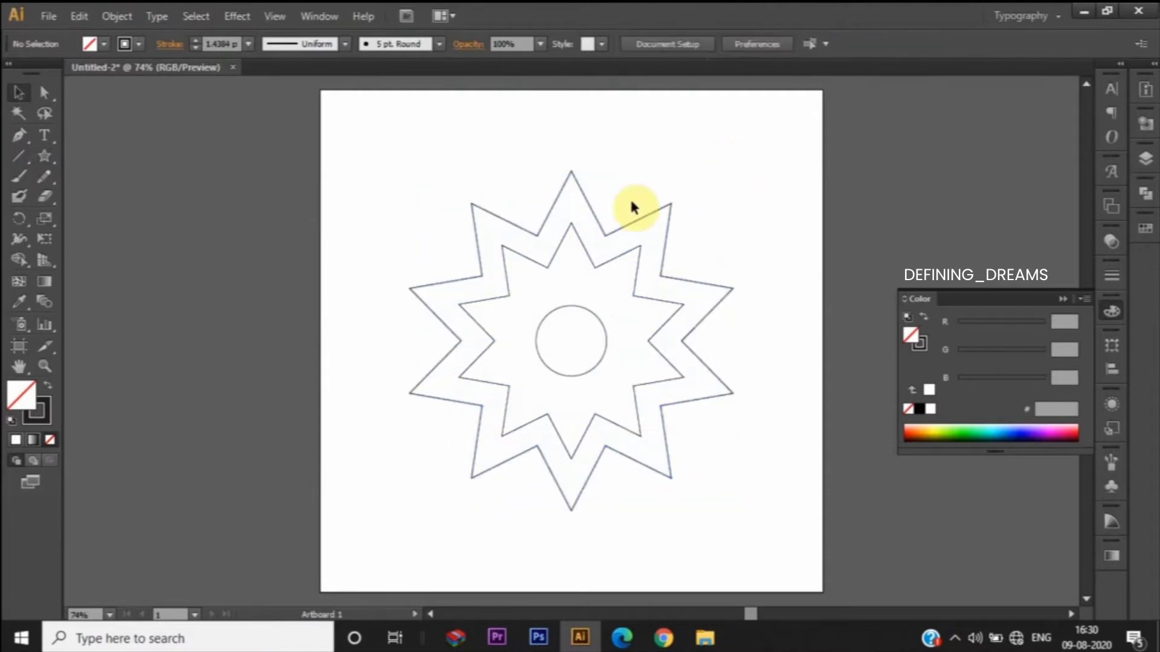
left_click(587, 209)
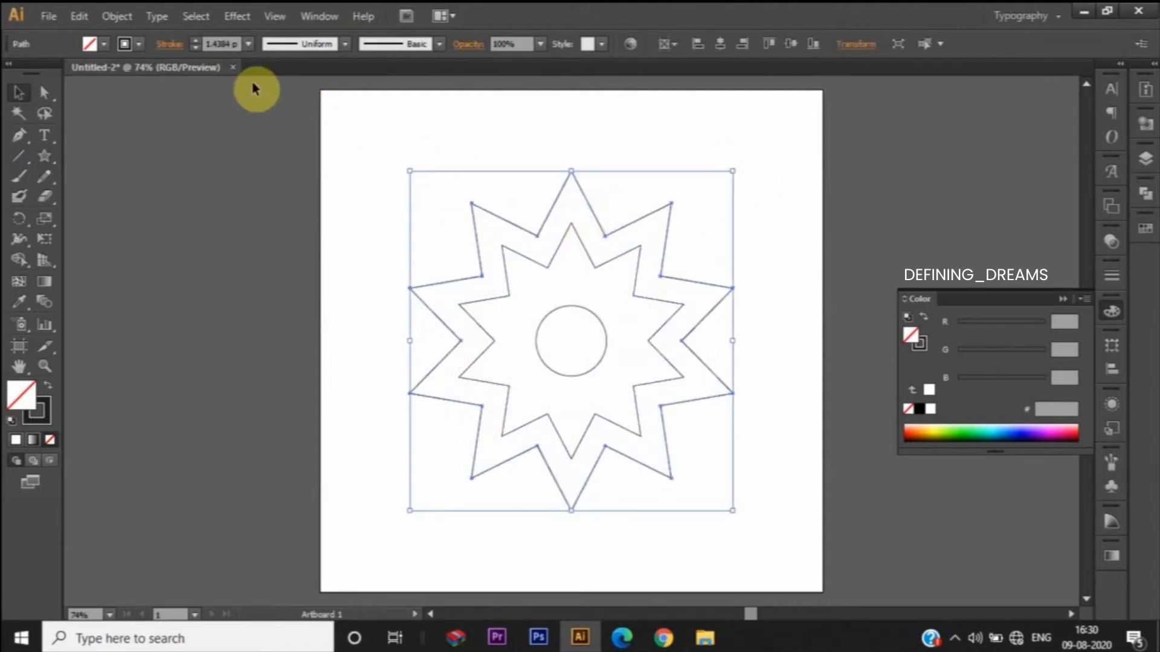
Select the outer star's tip points from the top, around the right side, to the bottom.
left_click(44, 94)
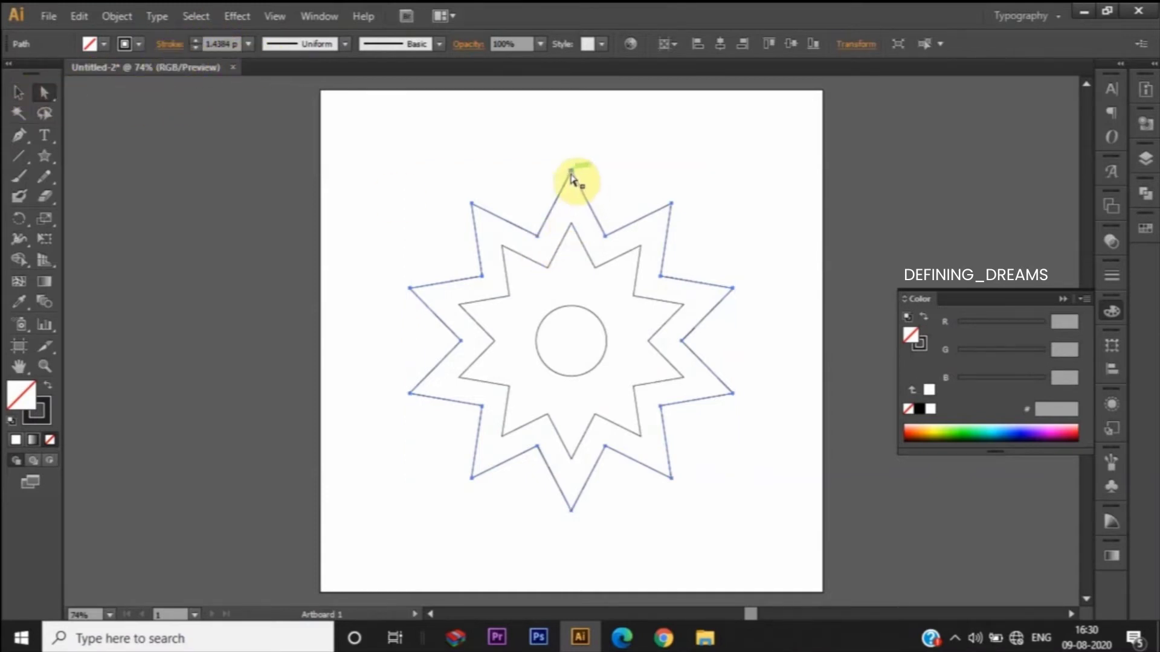
left_click(571, 173)
left_click(672, 204, "shift")
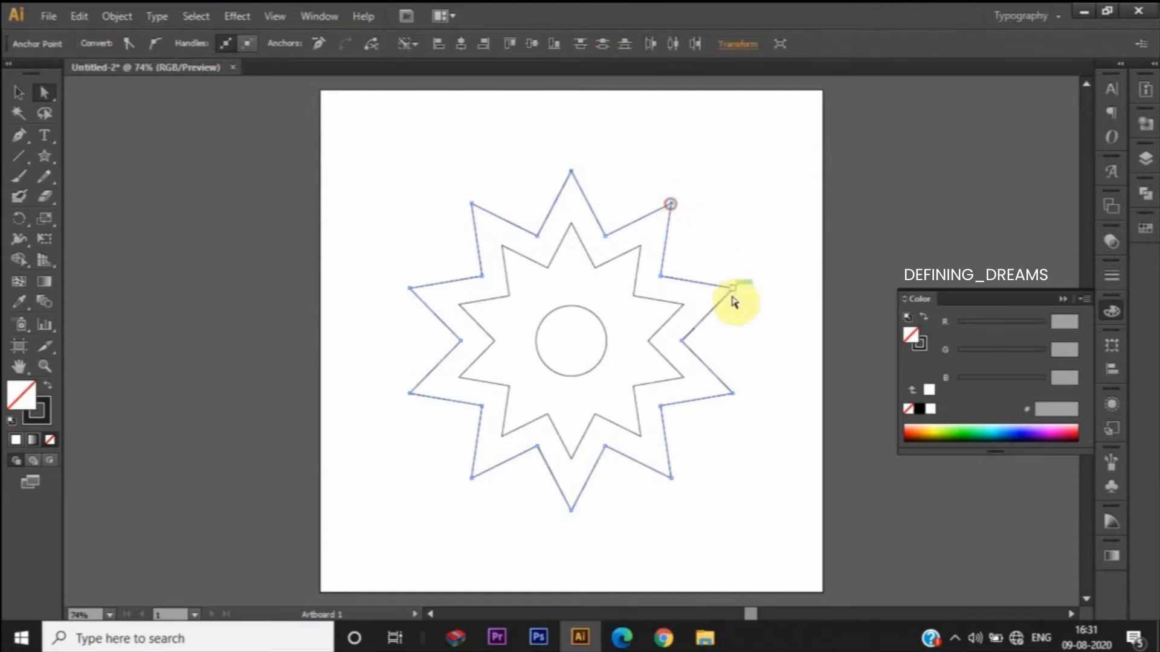
left_click(733, 288, "shift")
left_click(733, 393, "shift")
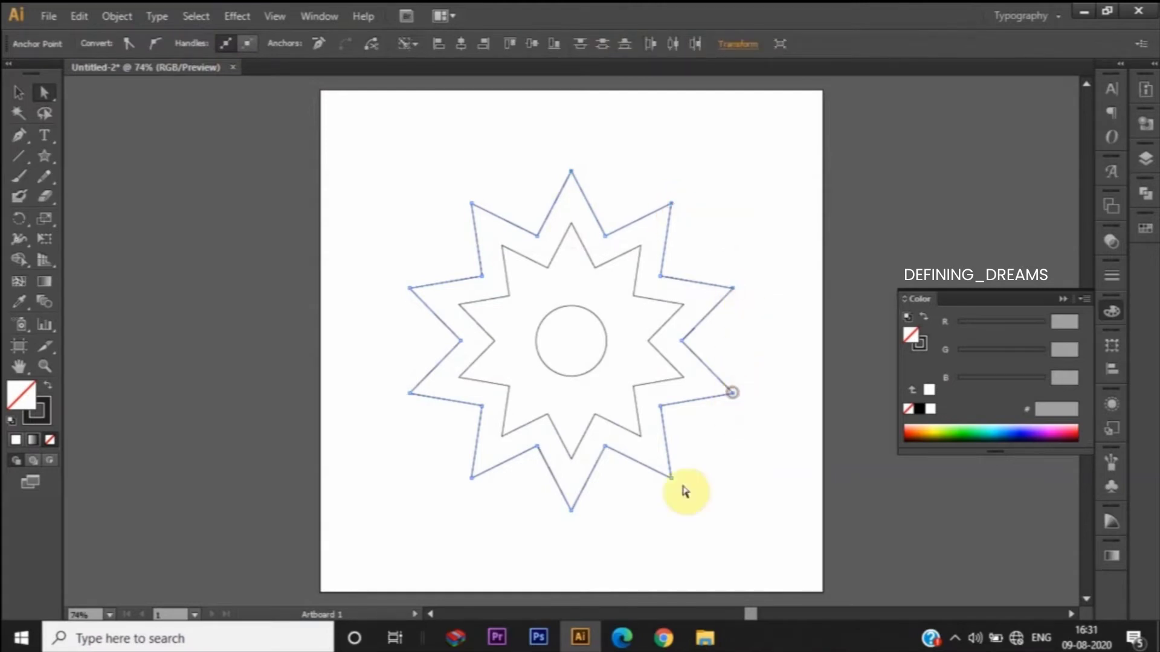
left_click(671, 478, "shift")
left_click(571, 510, "shift")
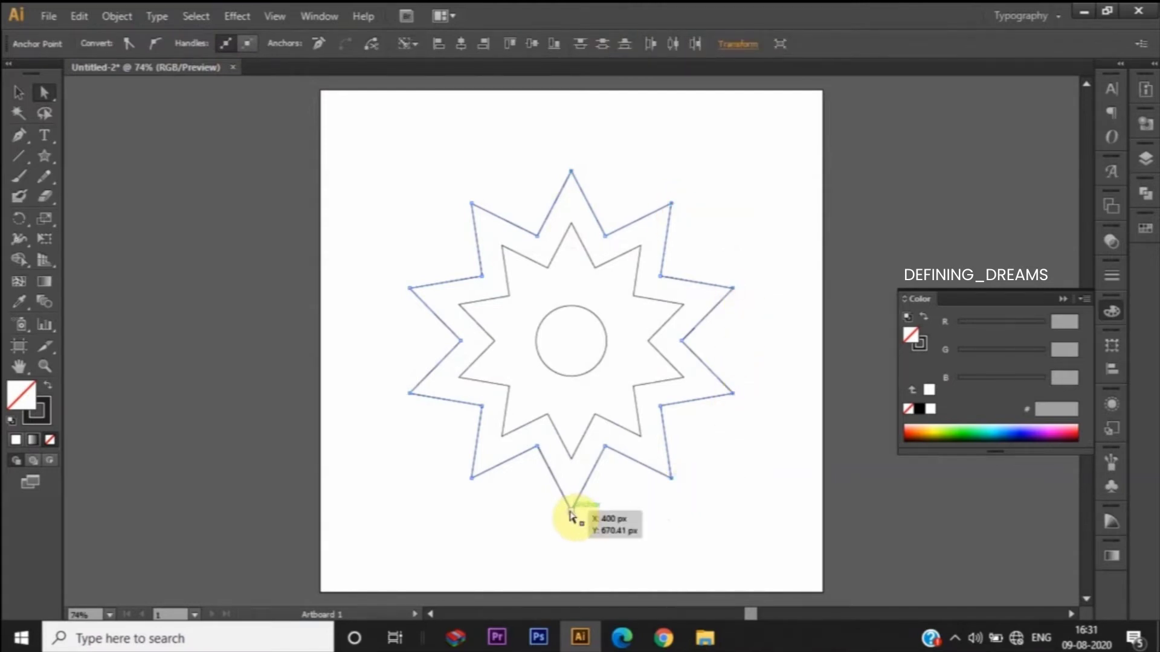
Add the left-side tips and convert all selected outer star points to smooth.
left_click(471, 478, "shift")
left_click(410, 393, "shift")
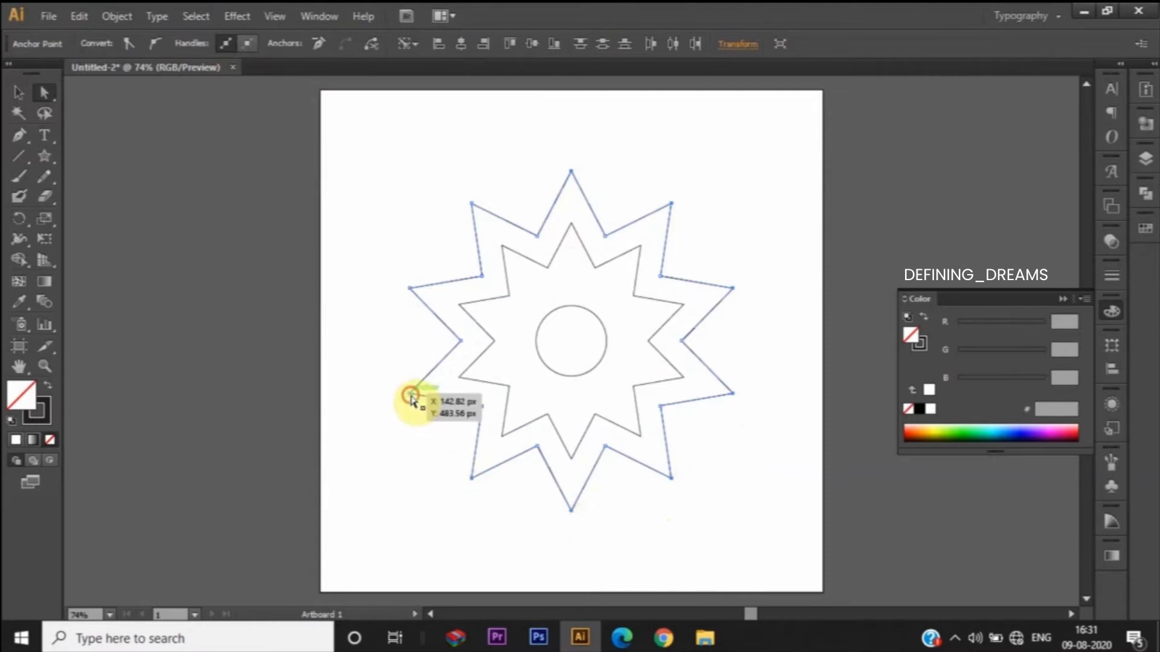
left_click(410, 288, "shift")
left_click(472, 204, "shift")
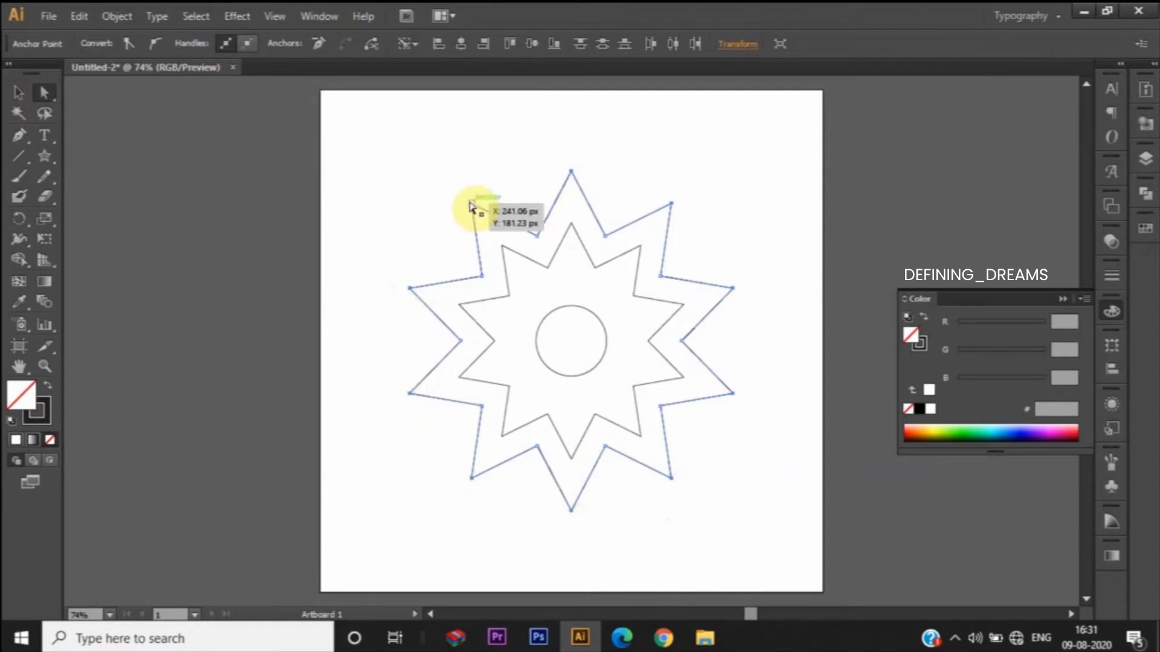
left_click(158, 45)
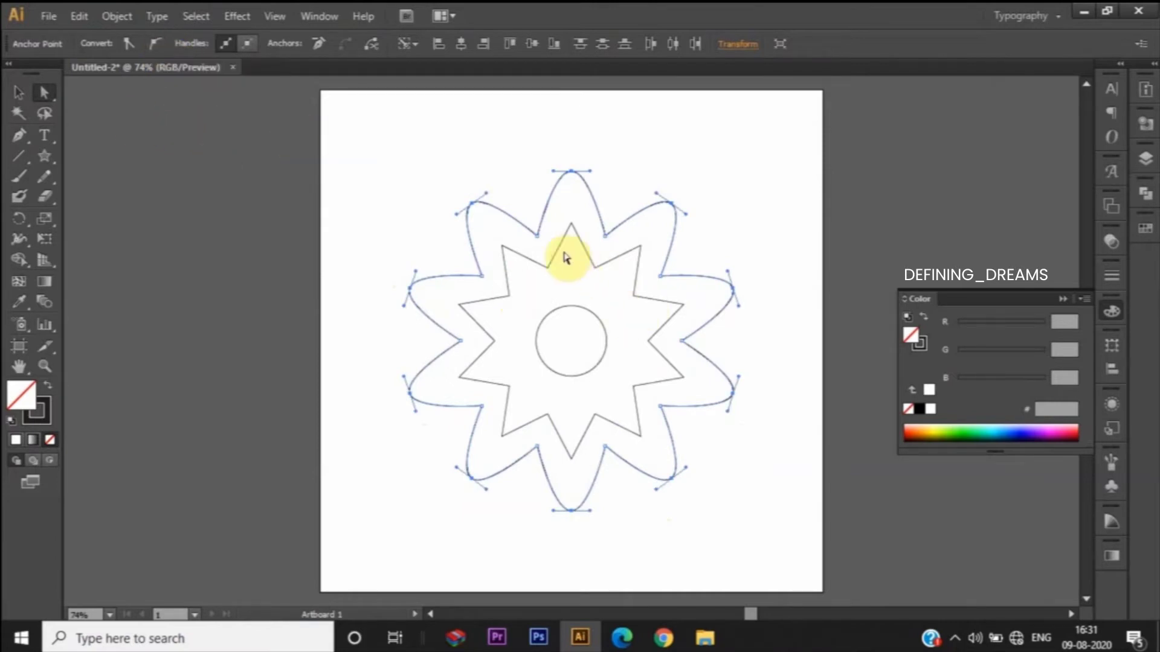
left_click(590, 265)
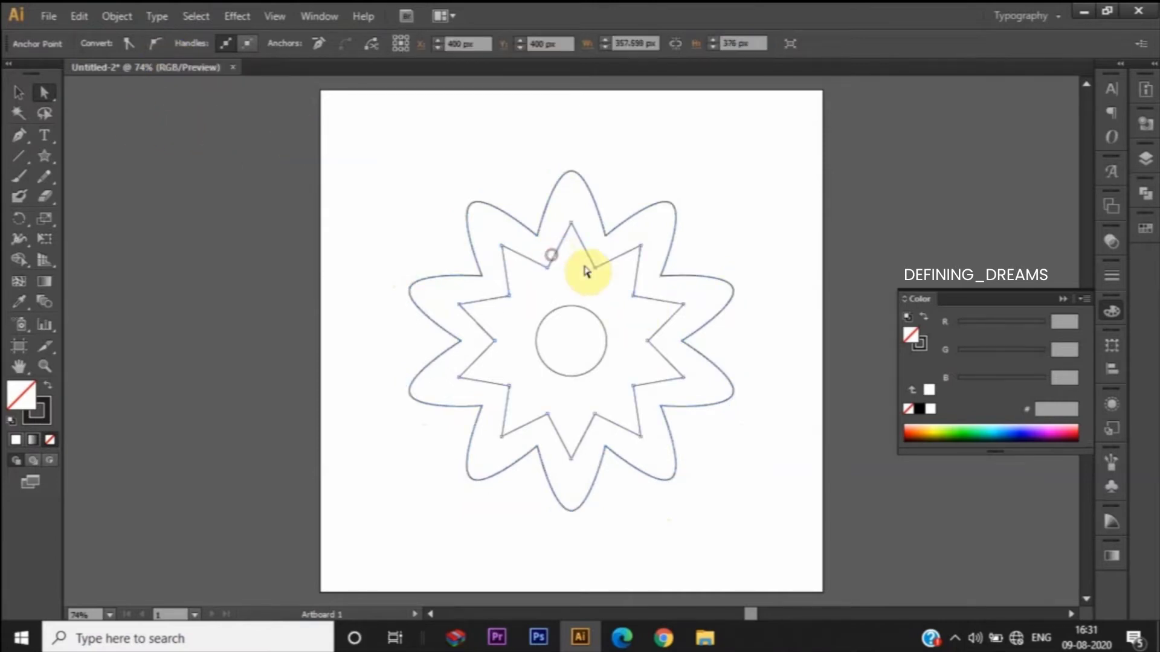
left_click(571, 226)
Select the inner star's remaining tip points and convert them all to smooth curves.
left_click(639, 247, "shift")
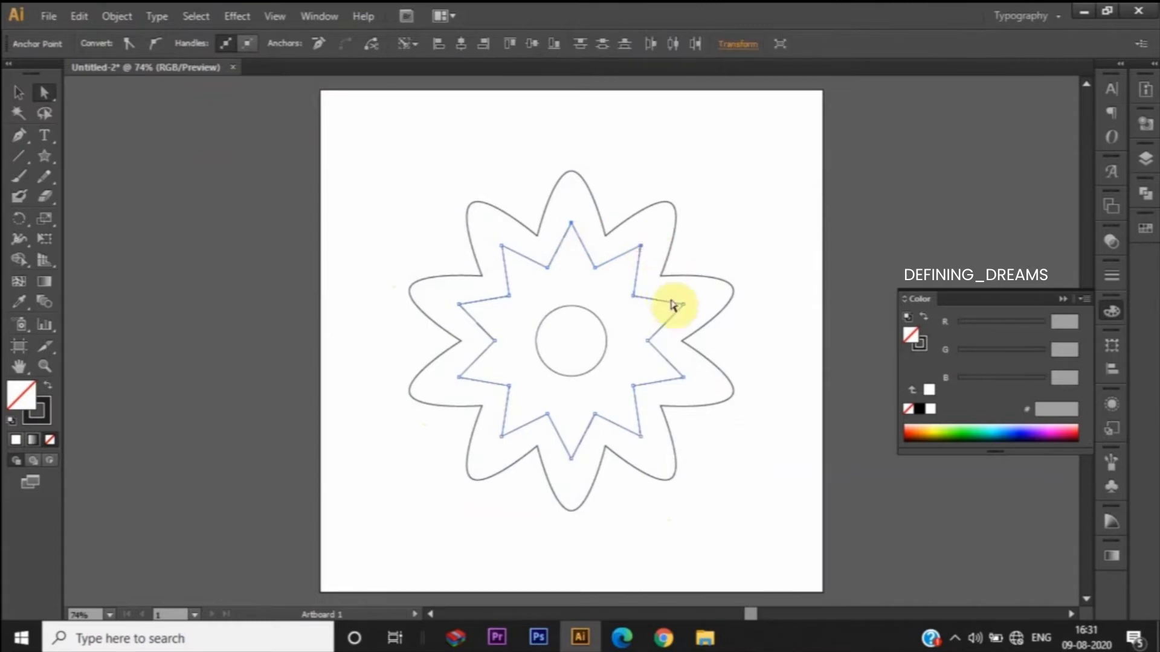
left_click(685, 379, "shift")
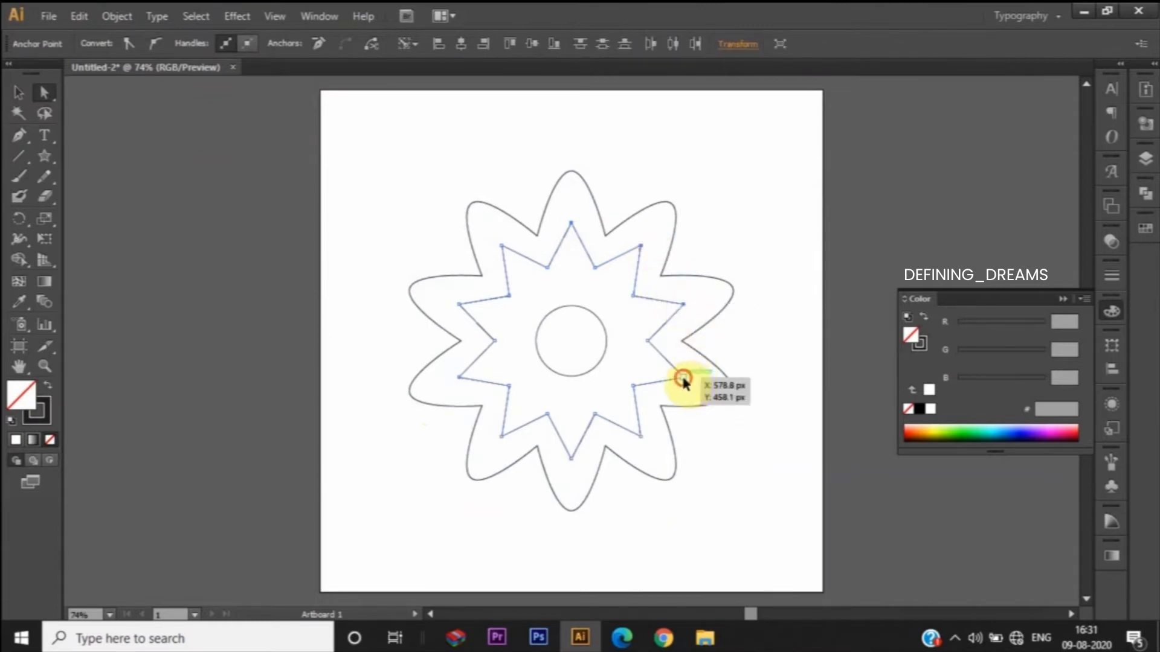
left_click(572, 459, "shift")
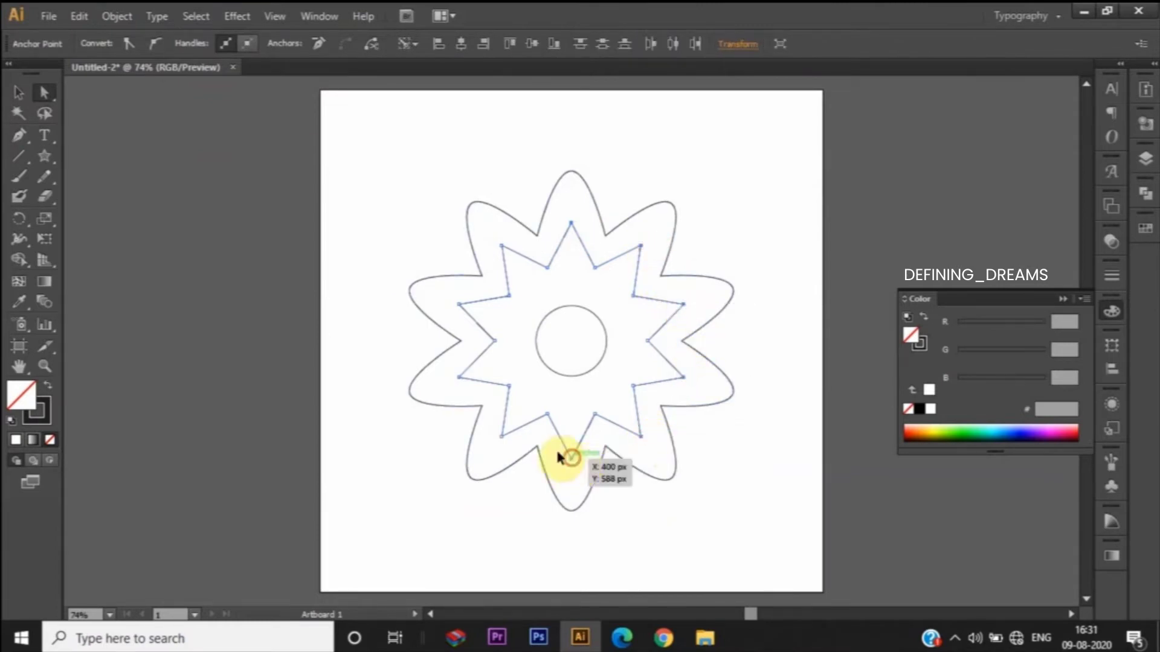
left_click(460, 378, "shift")
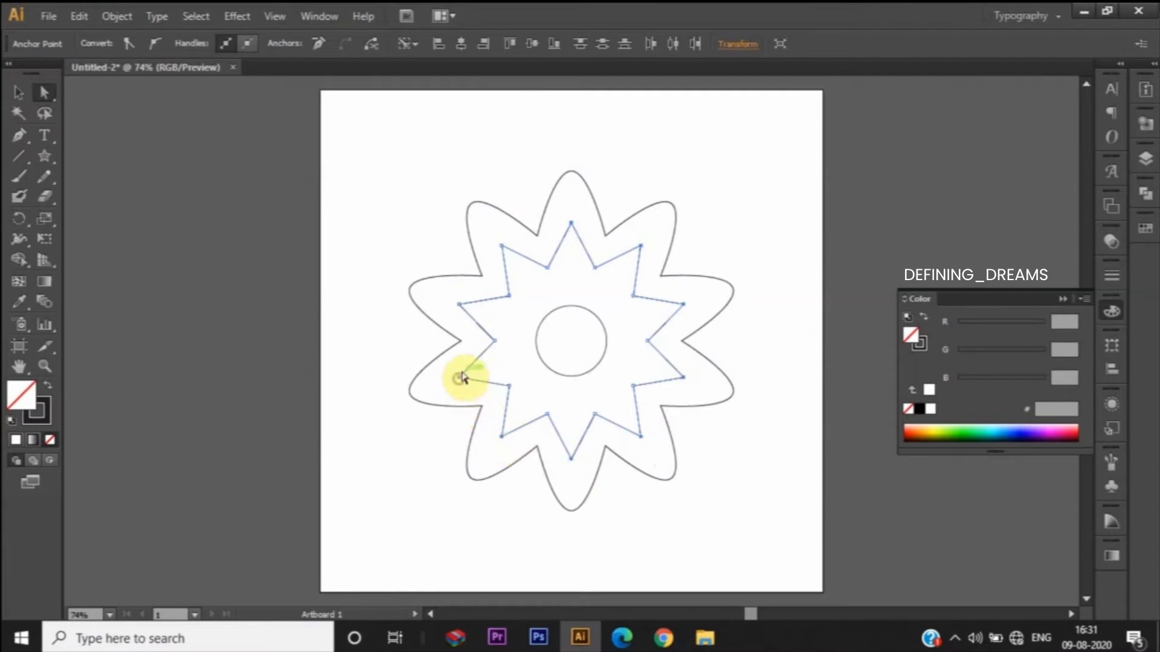
left_click(460, 305, "shift")
left_click(503, 247, "shift")
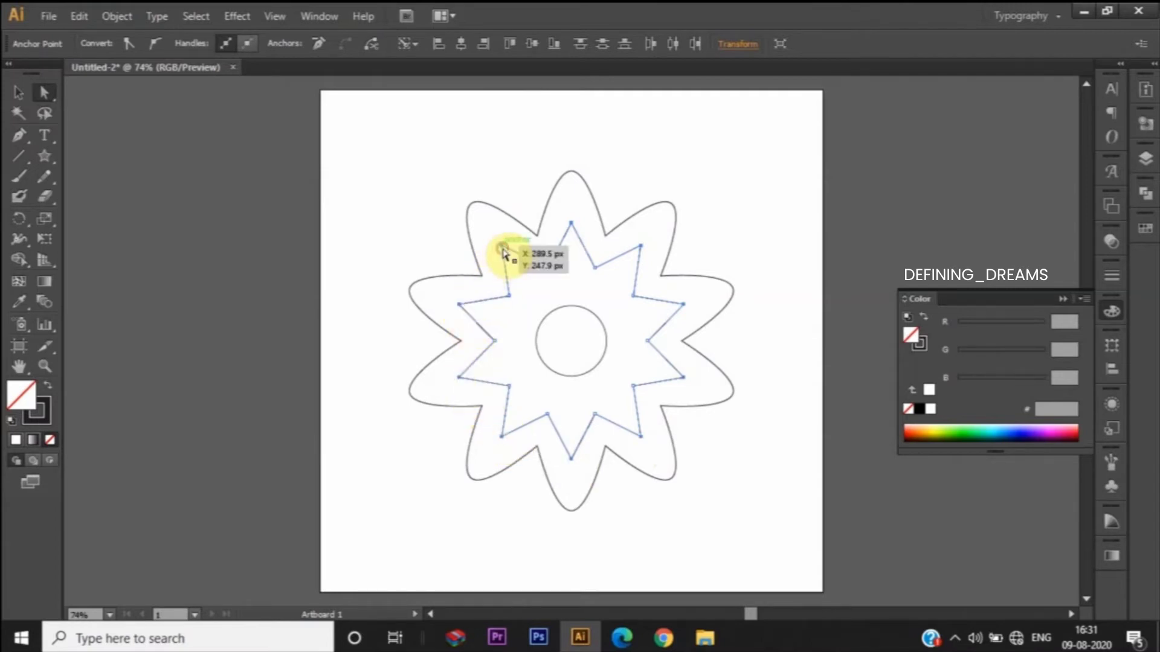
left_click(156, 44)
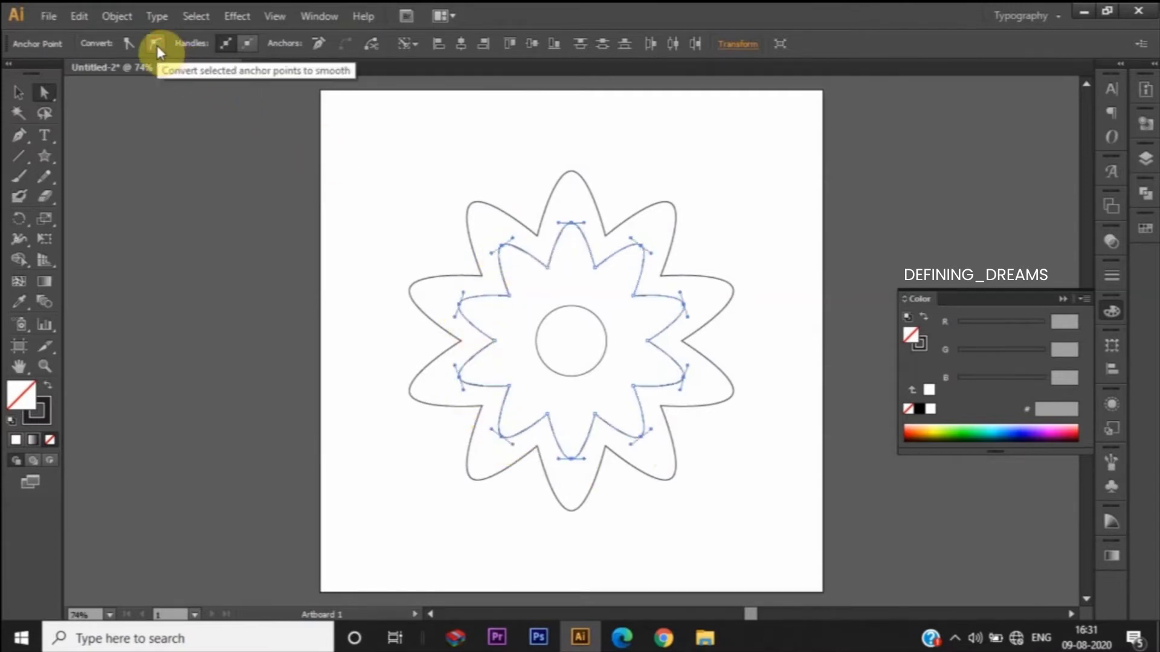
left_click(19, 135)
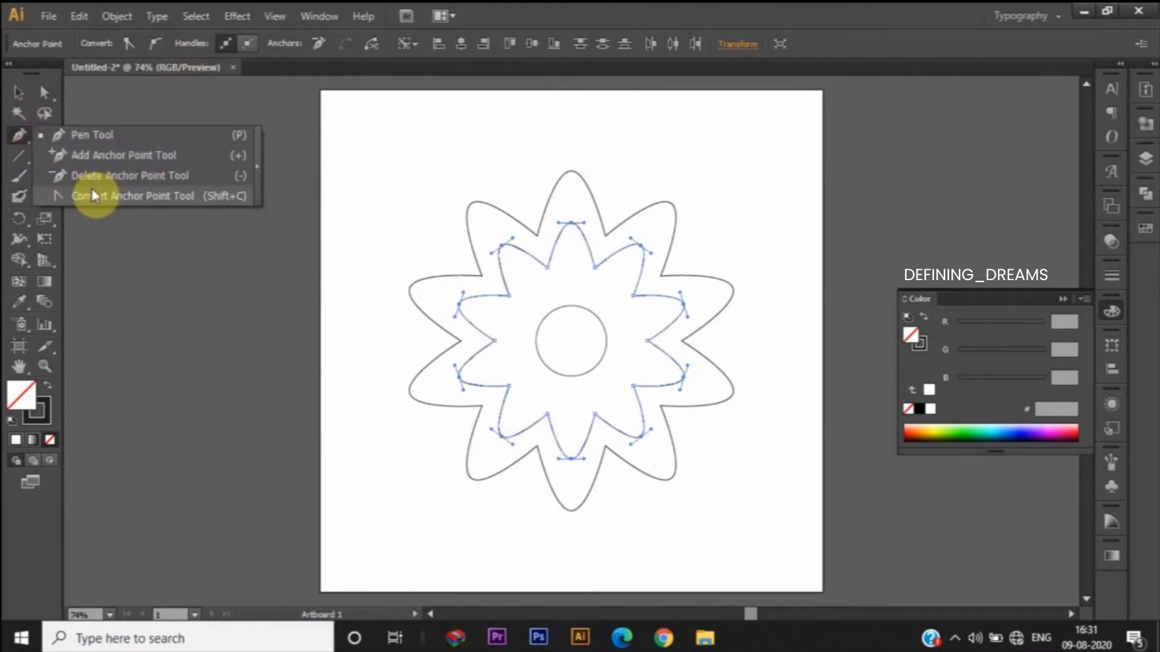
Drag the outer flower's upper, right and lower-right valleys into smooth curves.
left_click(94, 194)
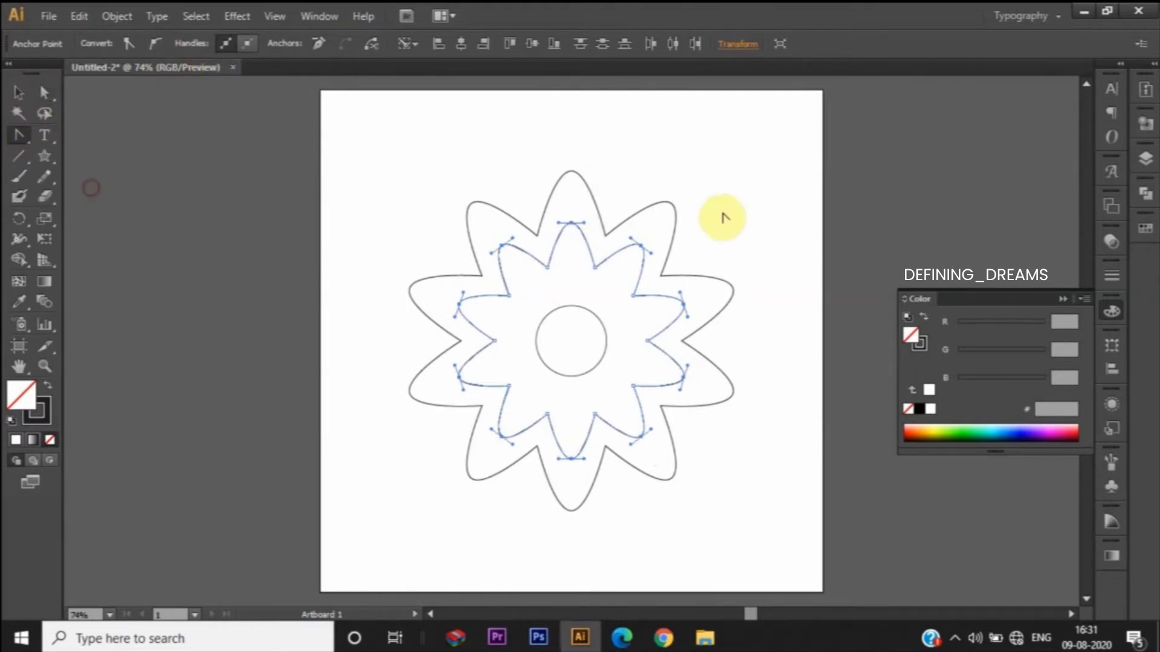
left_click(607, 239)
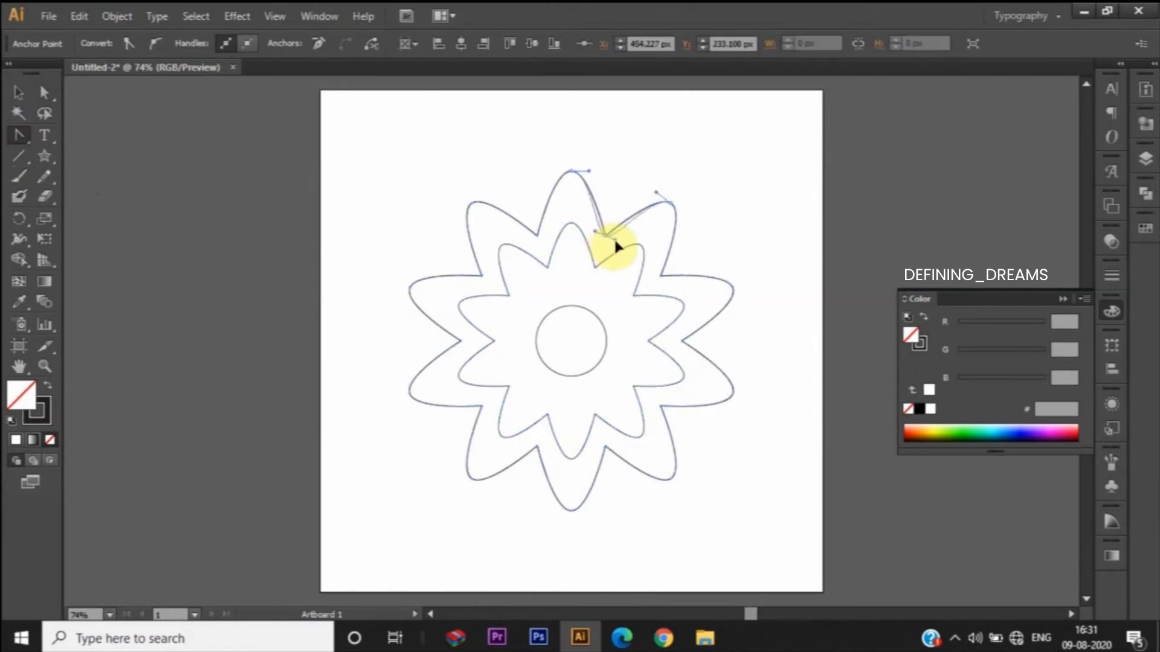
left_click_drag(614, 238, 611, 238)
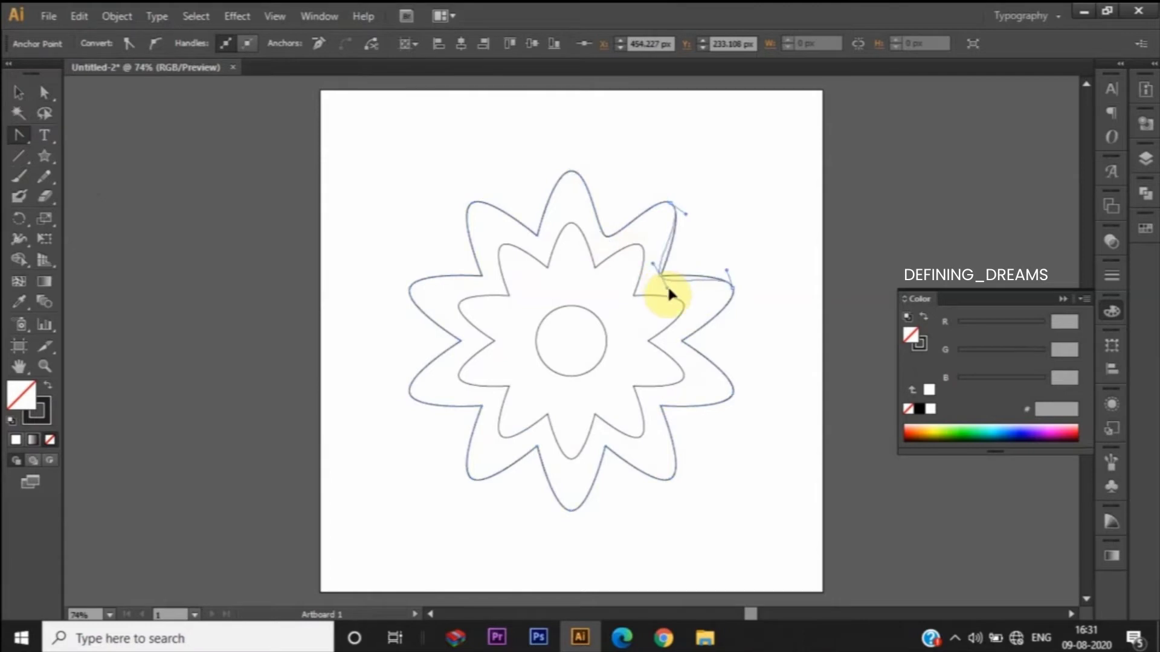
left_click_drag(663, 278, 728, 272)
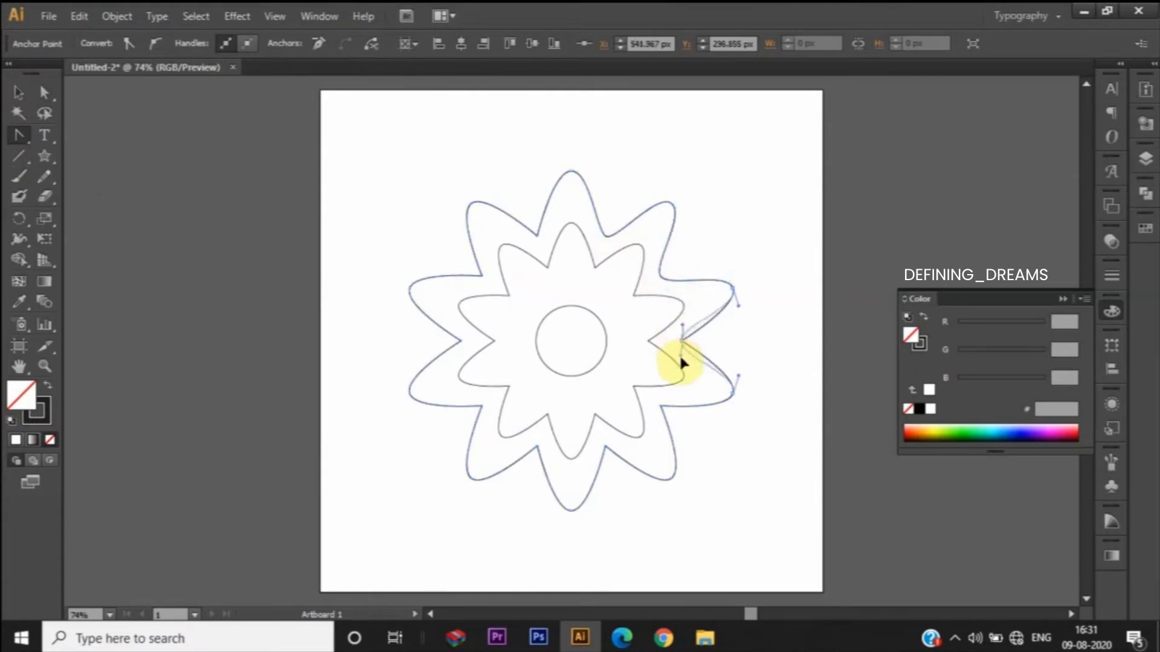
left_click_drag(682, 343, 681, 358)
left_click_drag(661, 408, 652, 415)
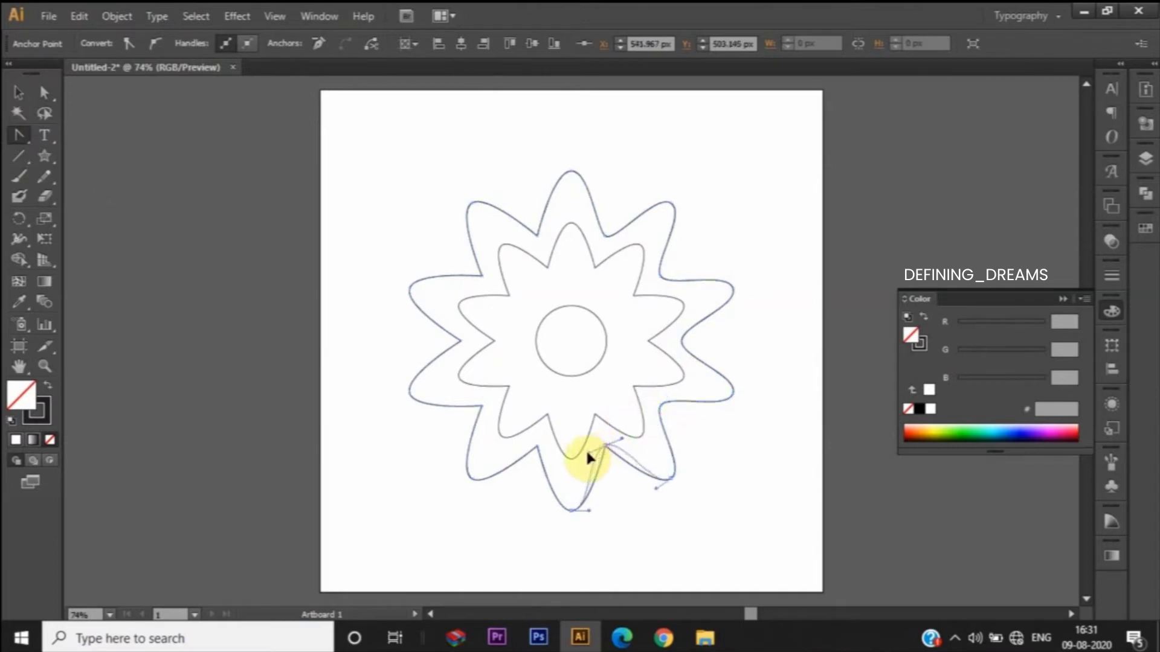
Smooth the lower-left, left and top valleys, dismiss the error message, and deselect.
left_click_drag(538, 448, 523, 445)
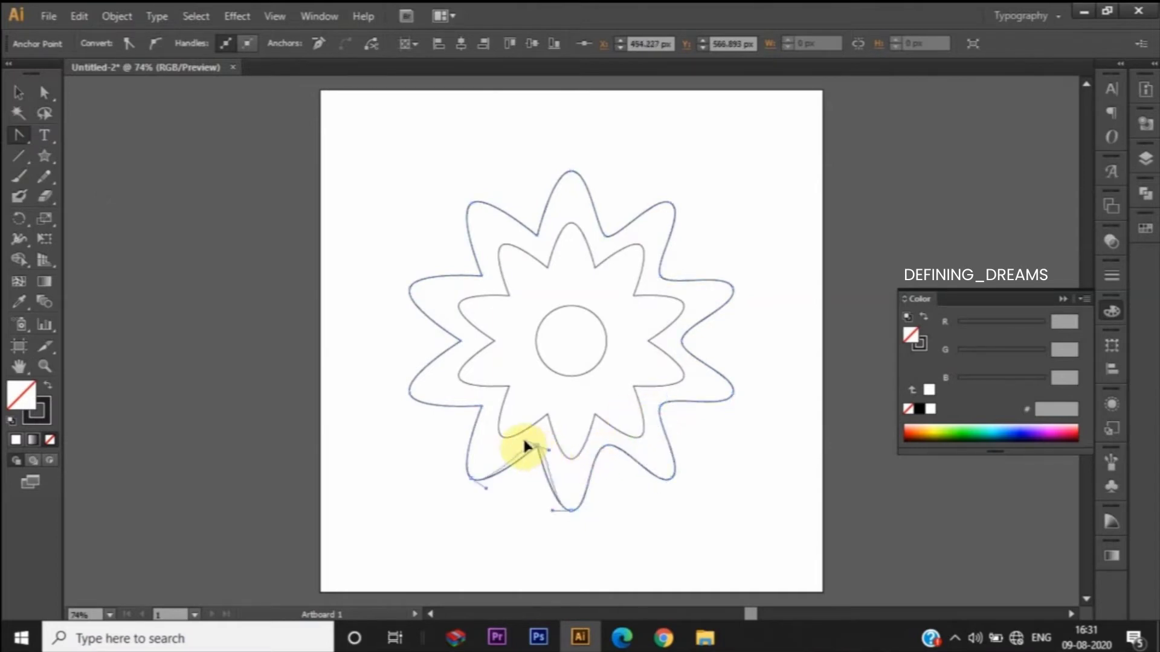
mouse_move(483, 399)
left_mouse_down()
mouse_move(483, 409)
mouse_move(473, 393)
left_mouse_up()
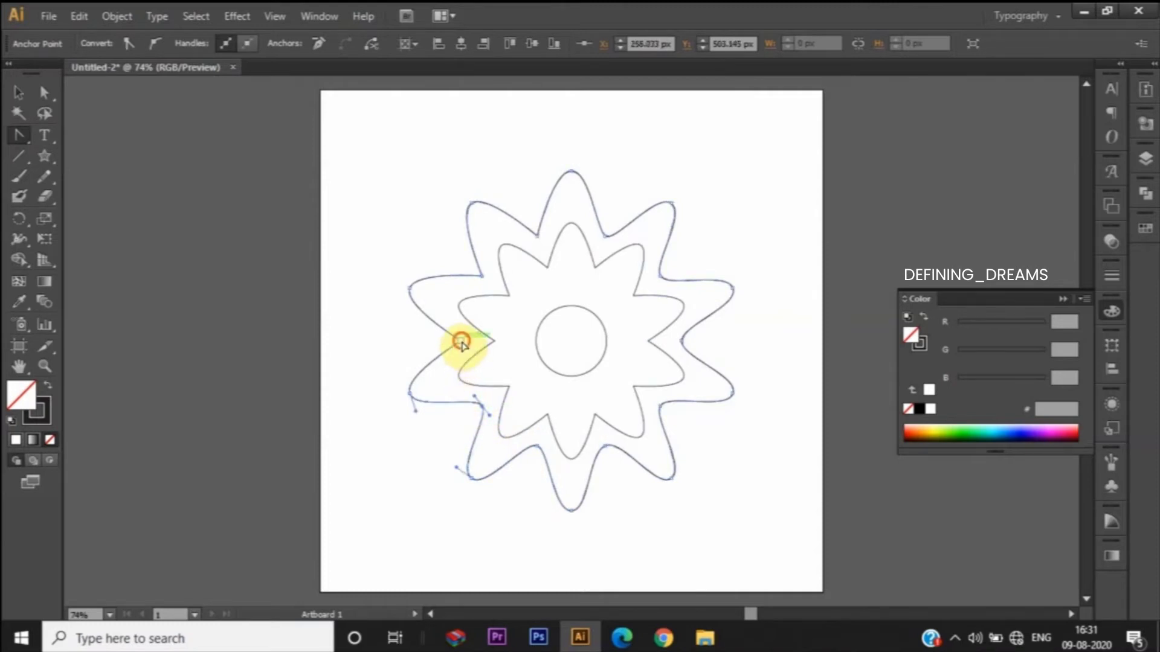
left_click_drag(461, 343, 459, 323)
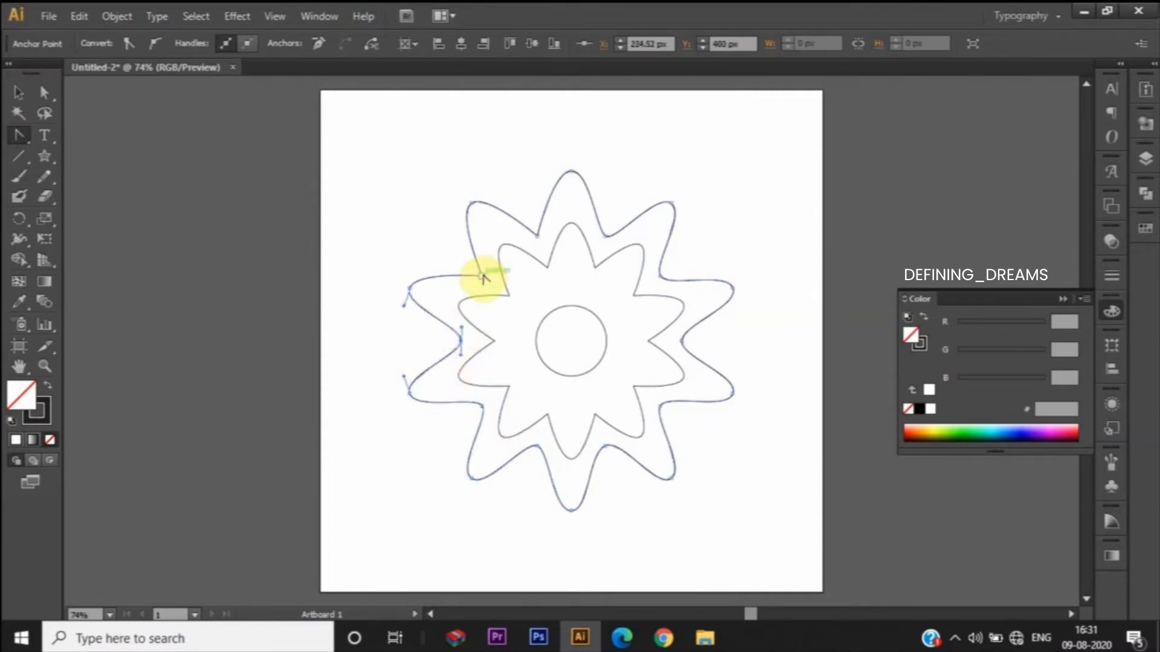
left_click_drag(484, 276, 491, 273)
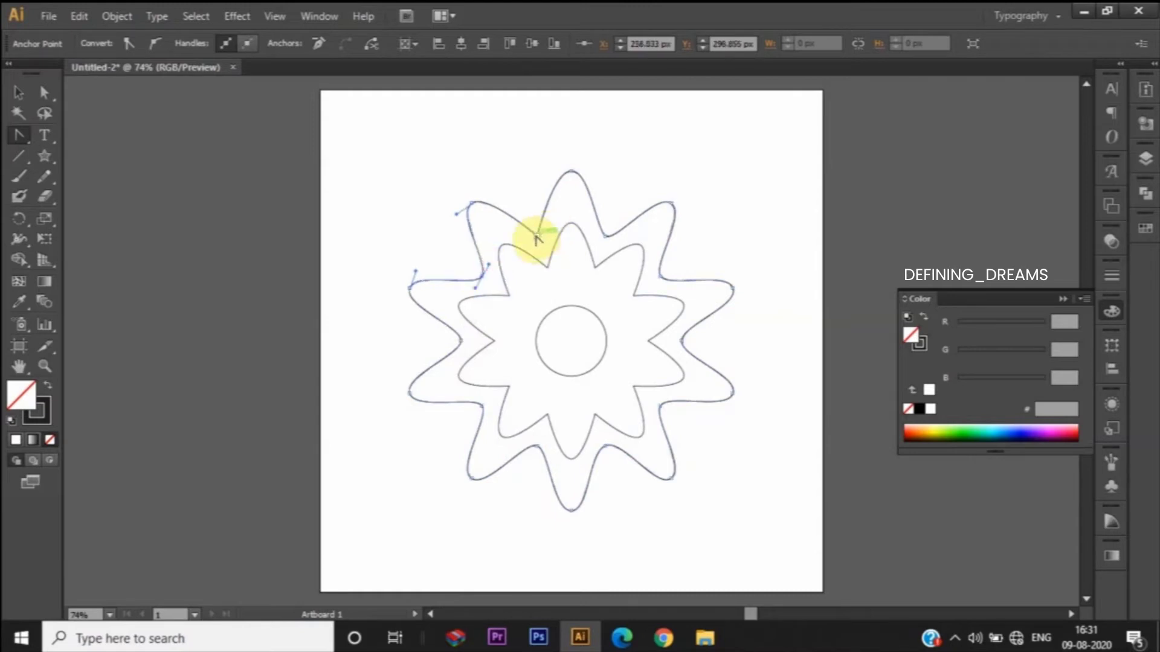
left_click_drag(536, 236, 542, 238)
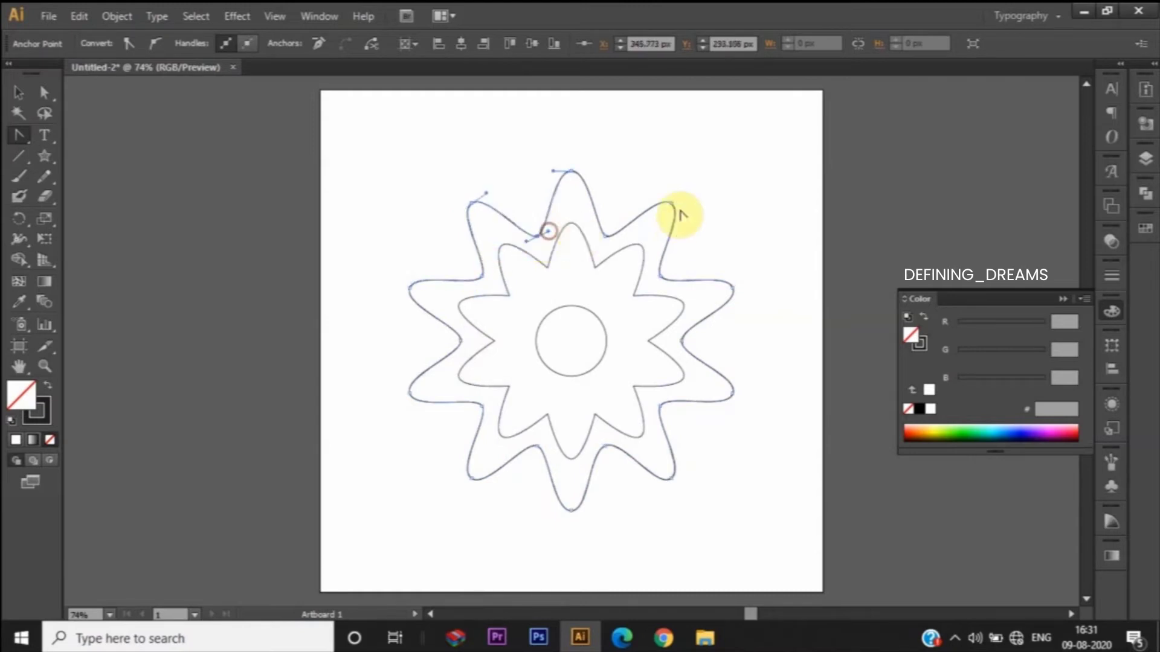
left_click(683, 172)
left_click(749, 343)
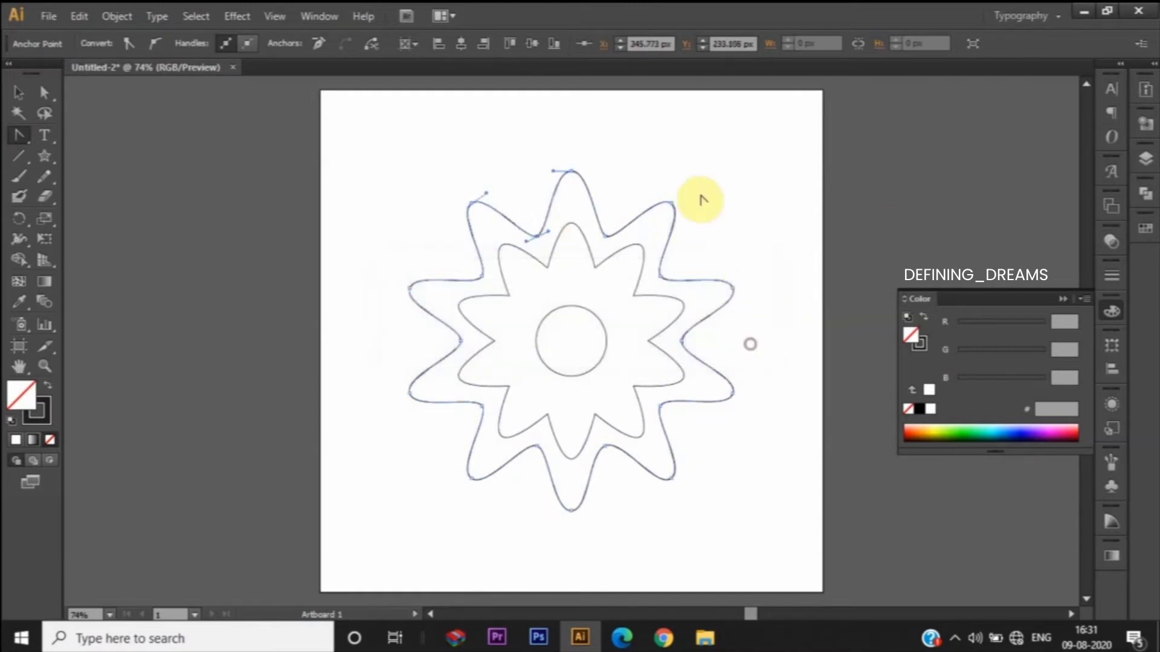
key("v")
left_click(691, 171)
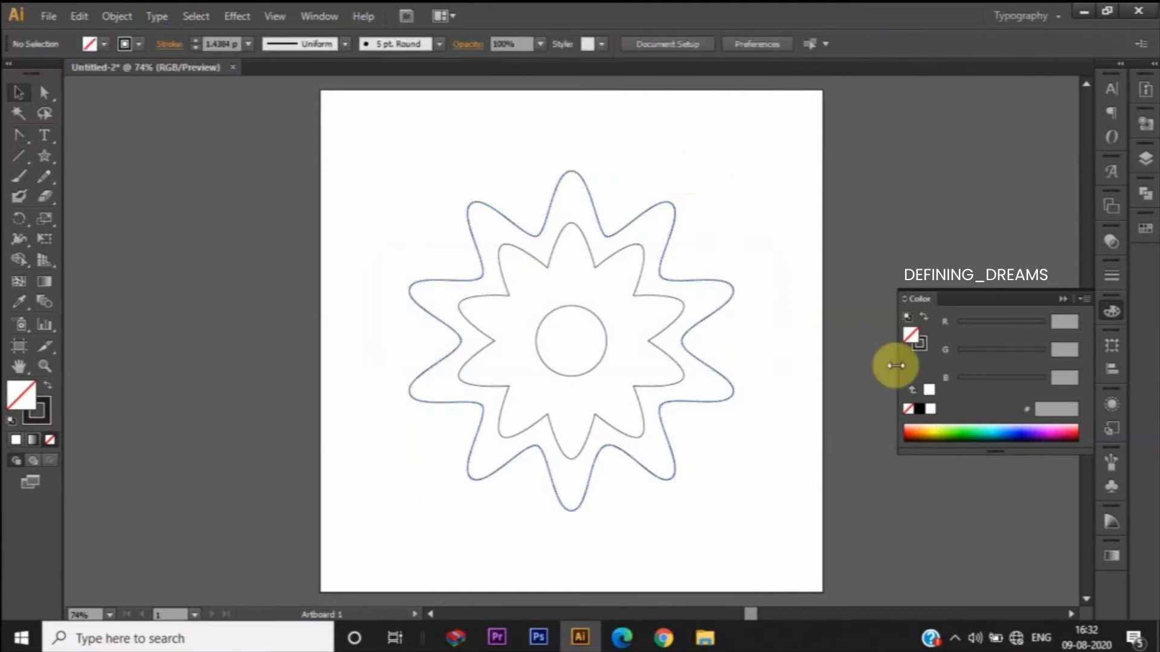
Give the outer wavy star's stroke a gradient from teal to blue.
left_click(1064, 298)
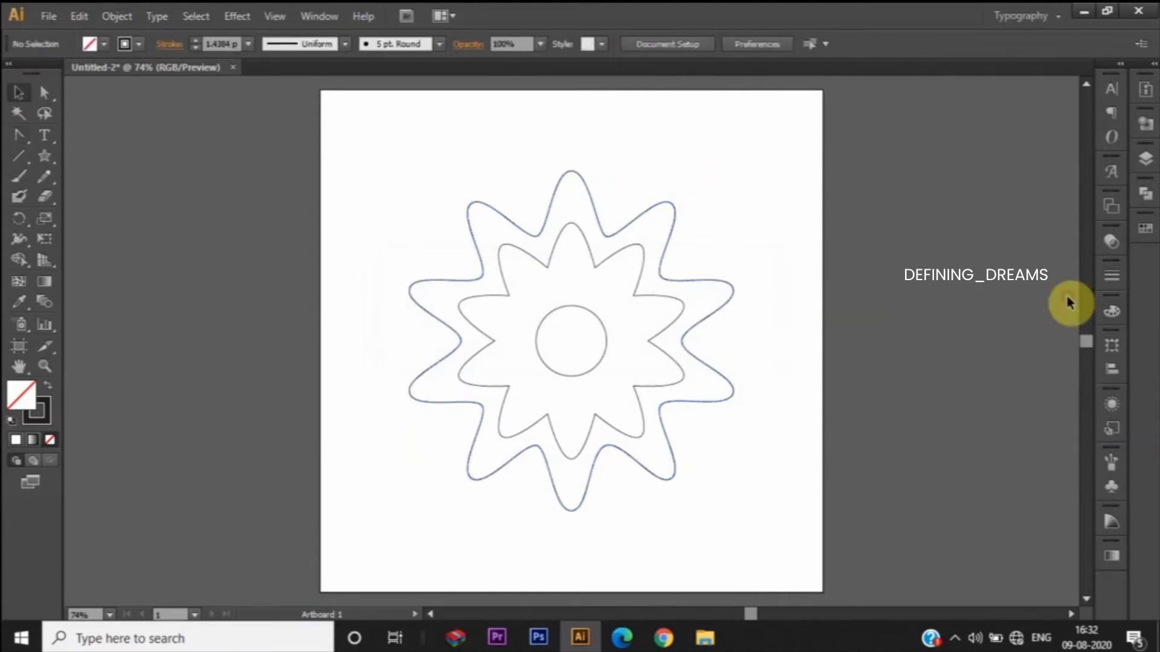
left_click(645, 215)
left_click(43, 422)
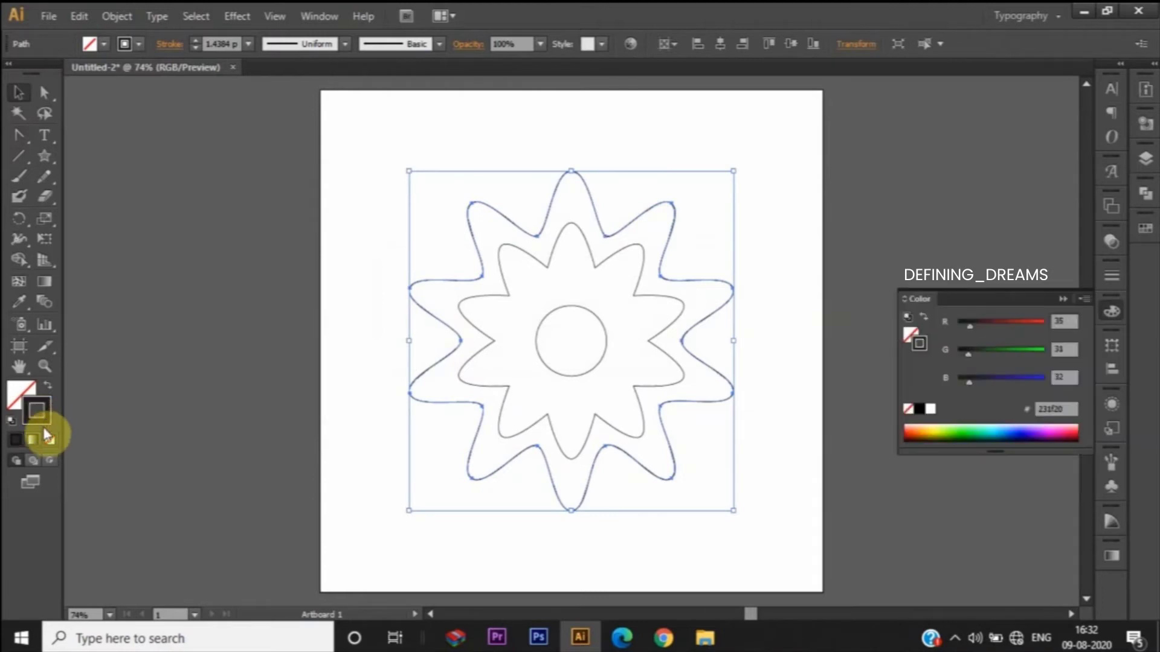
left_click(33, 440)
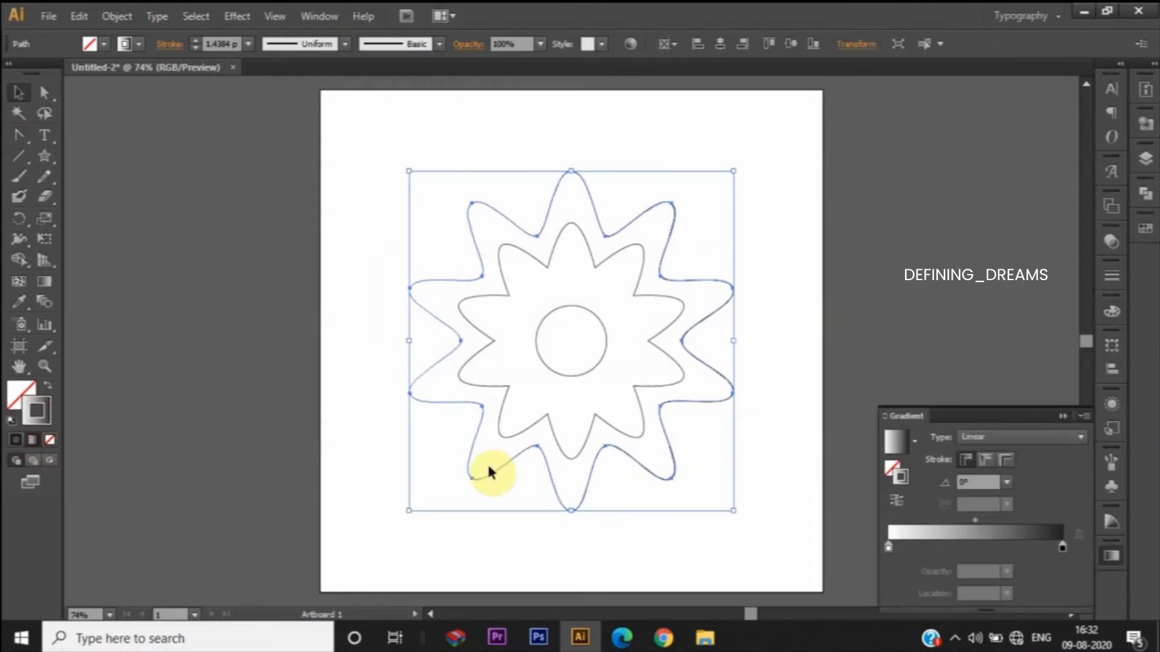
left_click(887, 549)
double_click(887, 549)
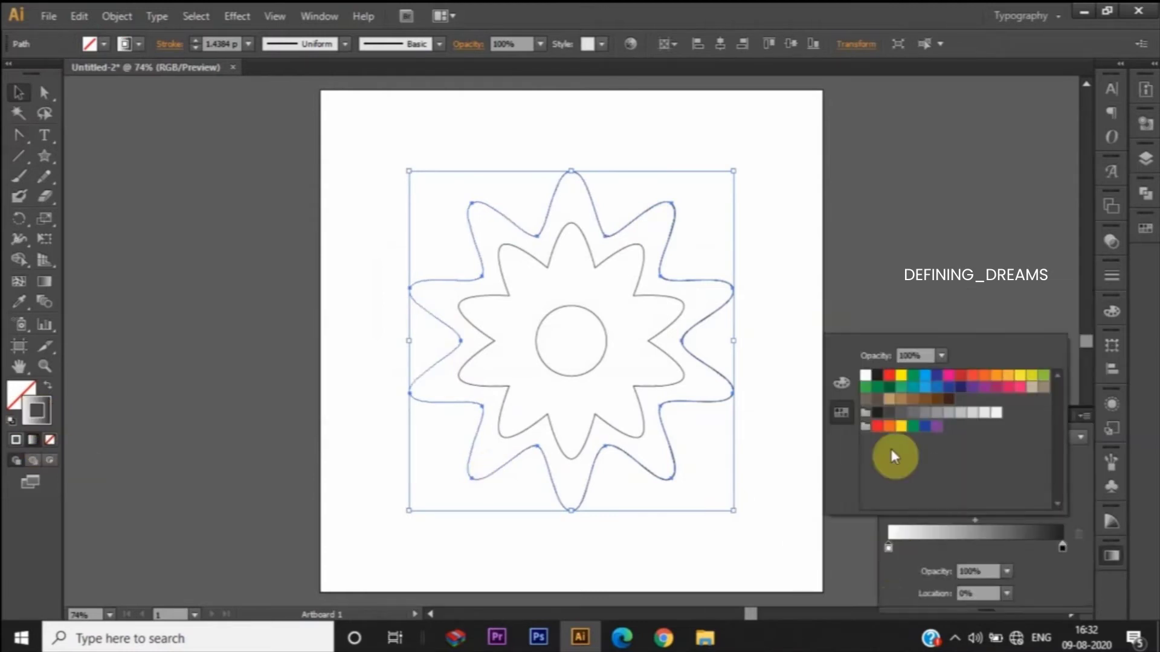
left_click(913, 387)
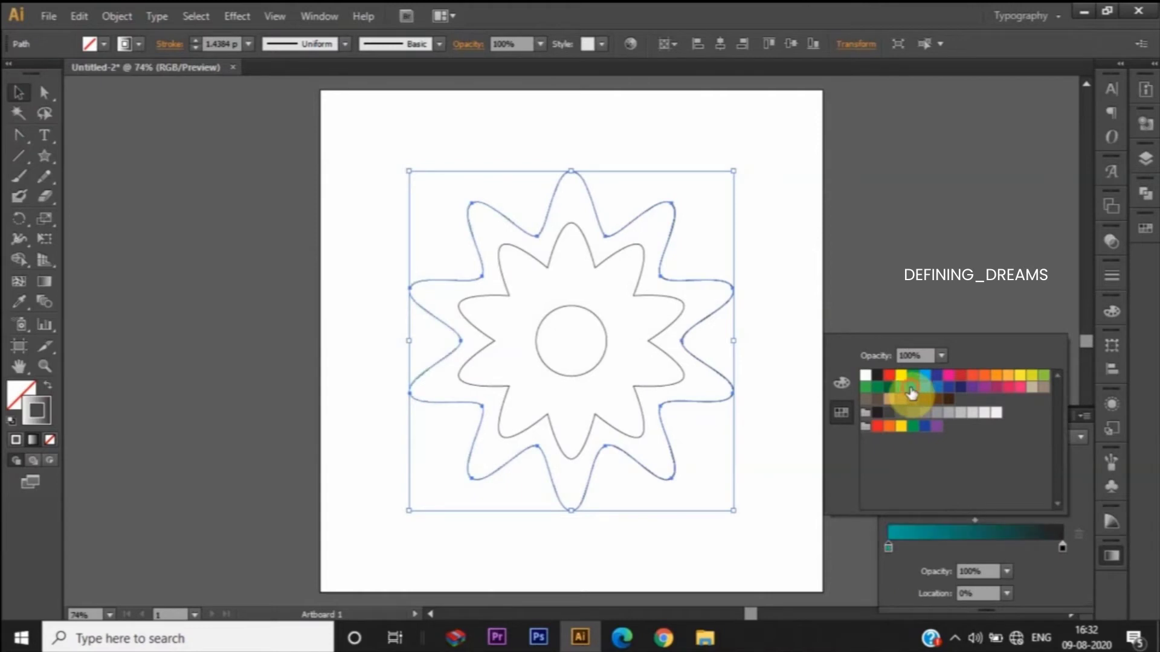
left_click(1063, 547)
double_click(1063, 548)
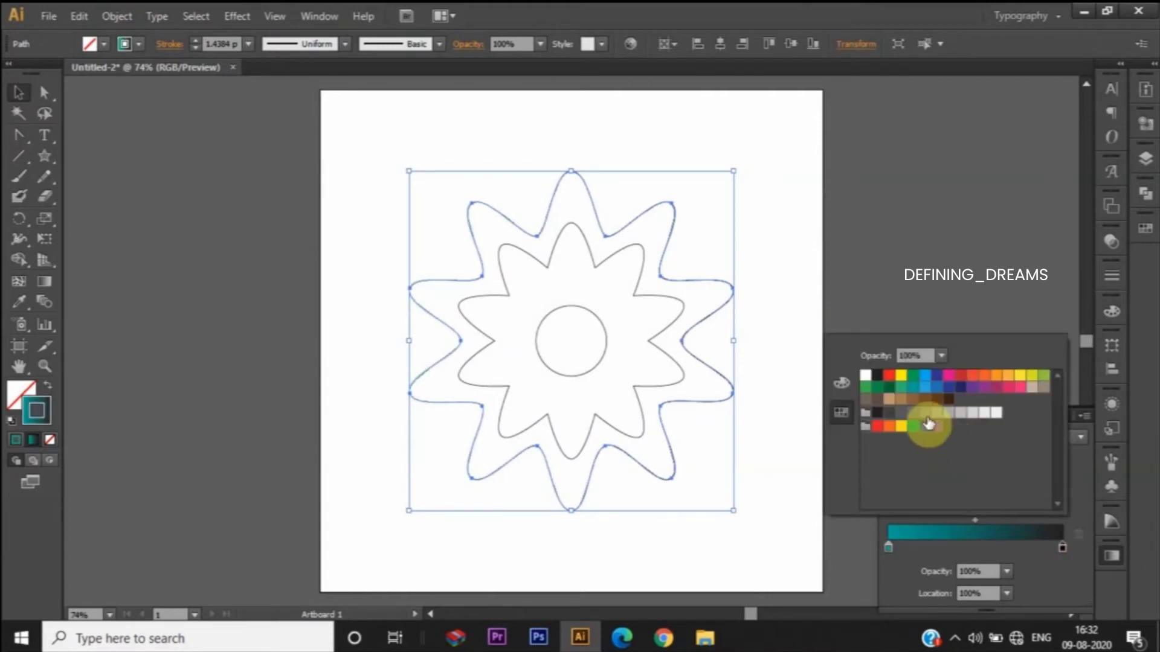
left_click(914, 388)
left_click(924, 390)
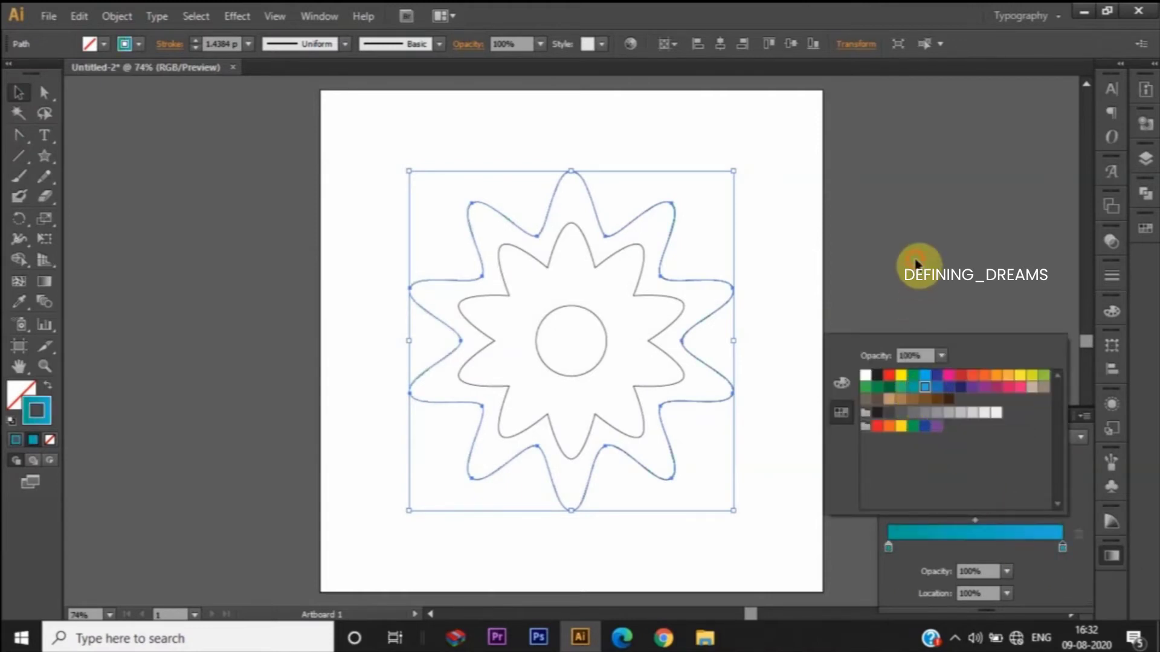
left_click(647, 296)
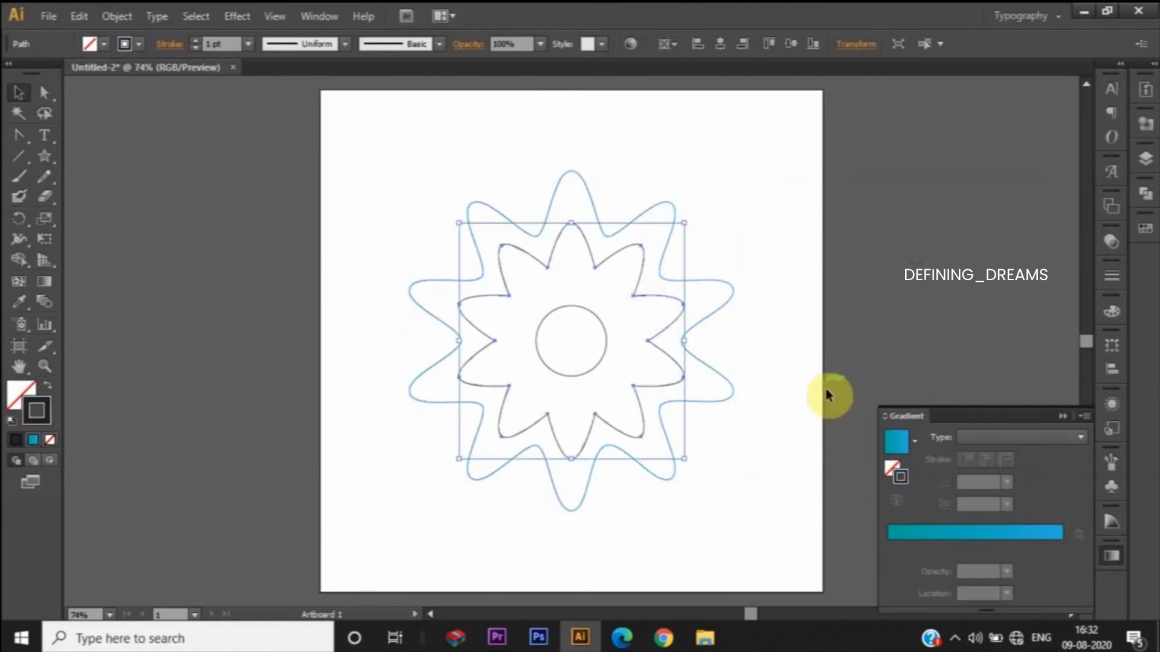
Set the inner star's stroke to a gradient from blue to a deeper blue.
left_click(33, 444)
double_click(888, 549)
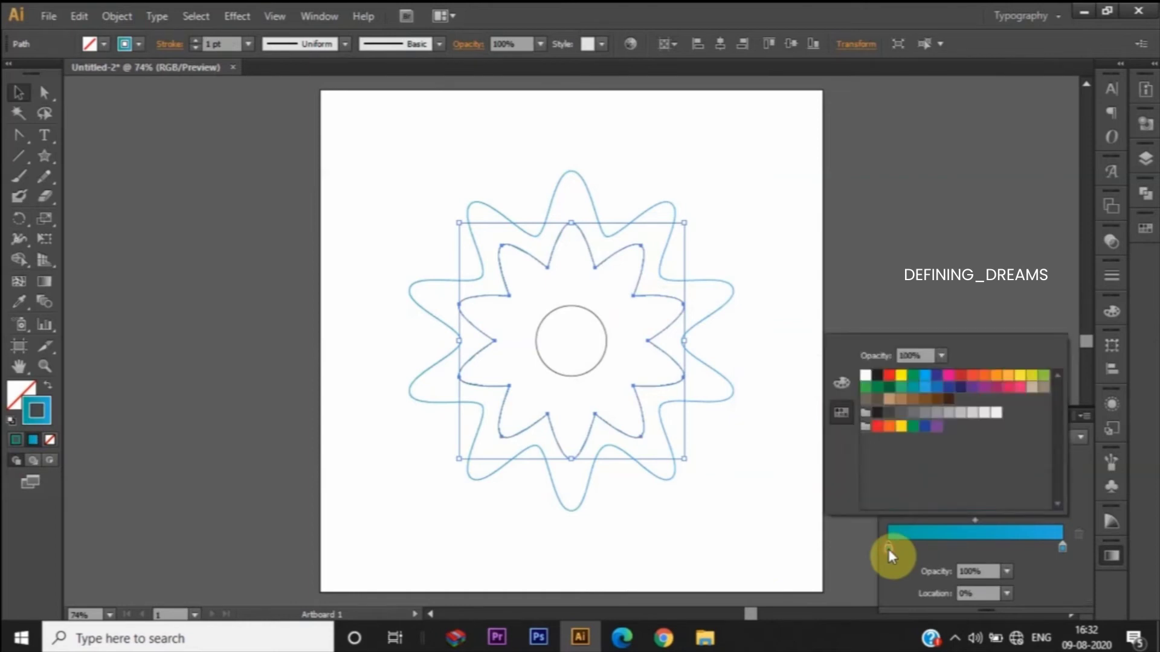
left_click(922, 394)
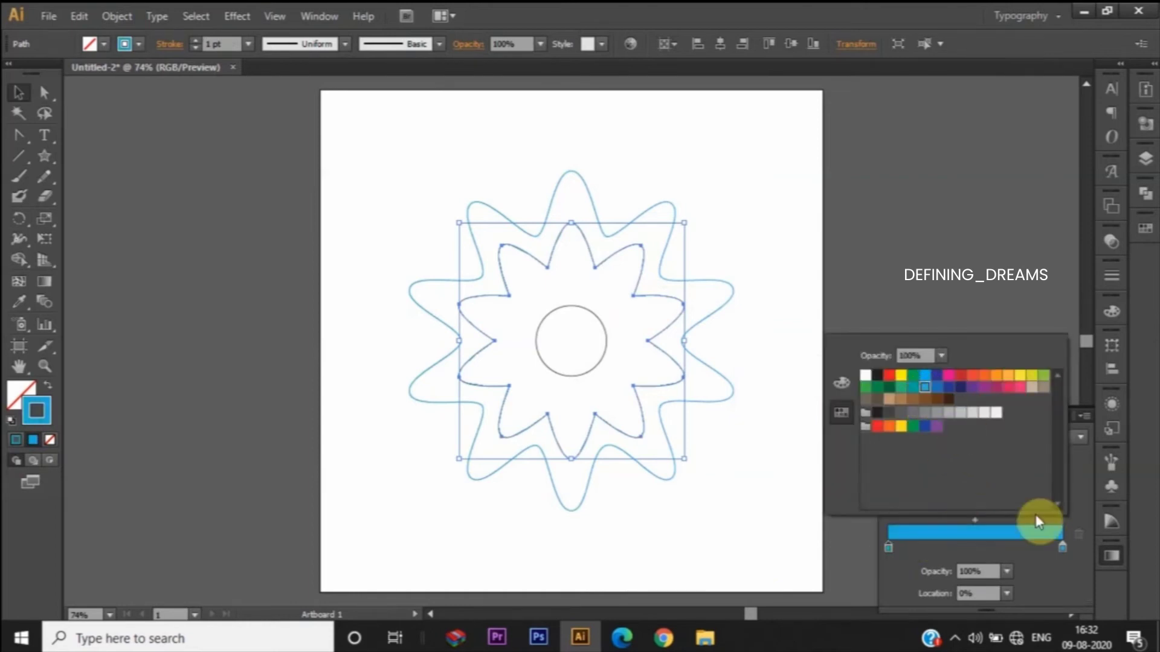
left_click(1062, 549)
double_click(1061, 549)
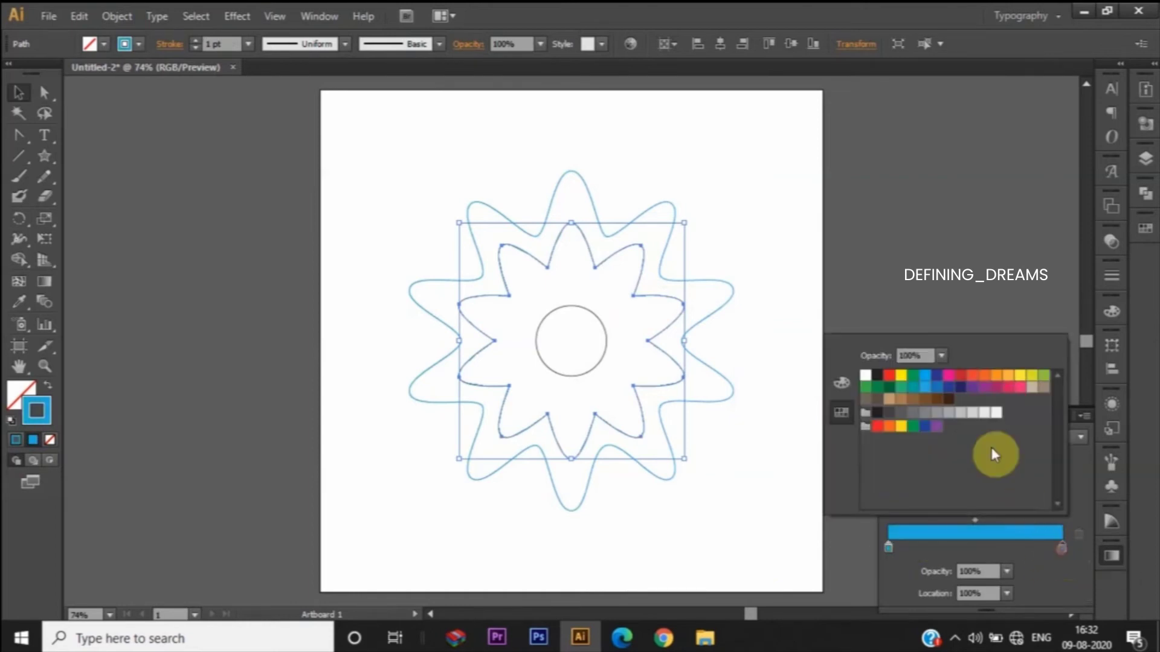
left_click(938, 389)
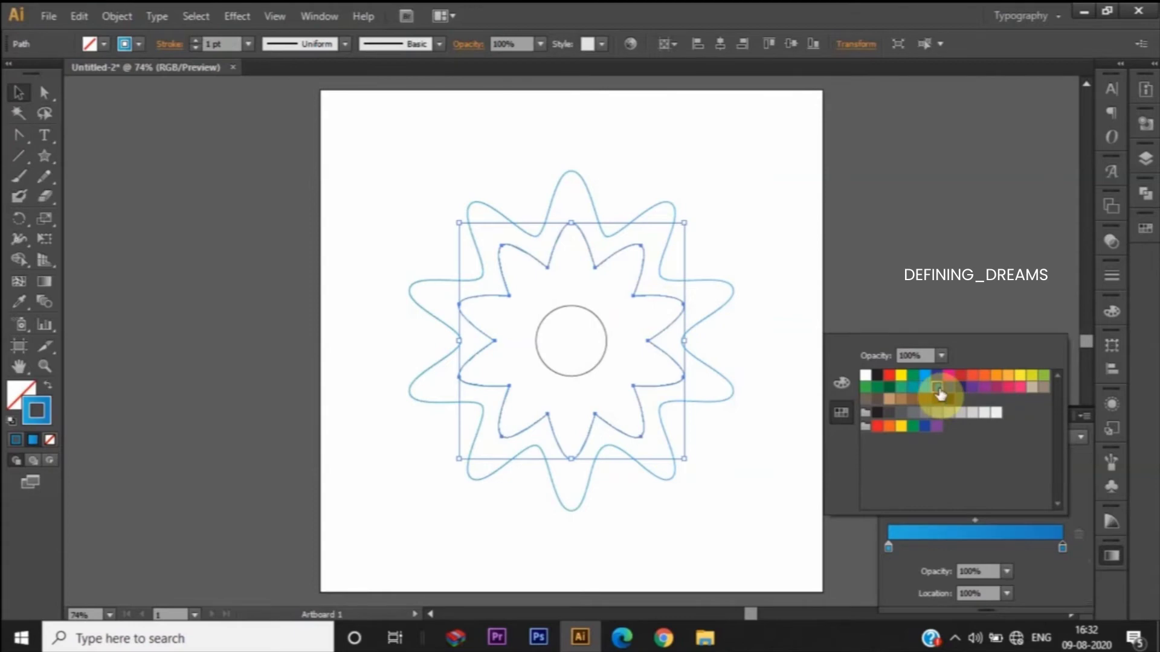
left_click(943, 281)
left_click(580, 368)
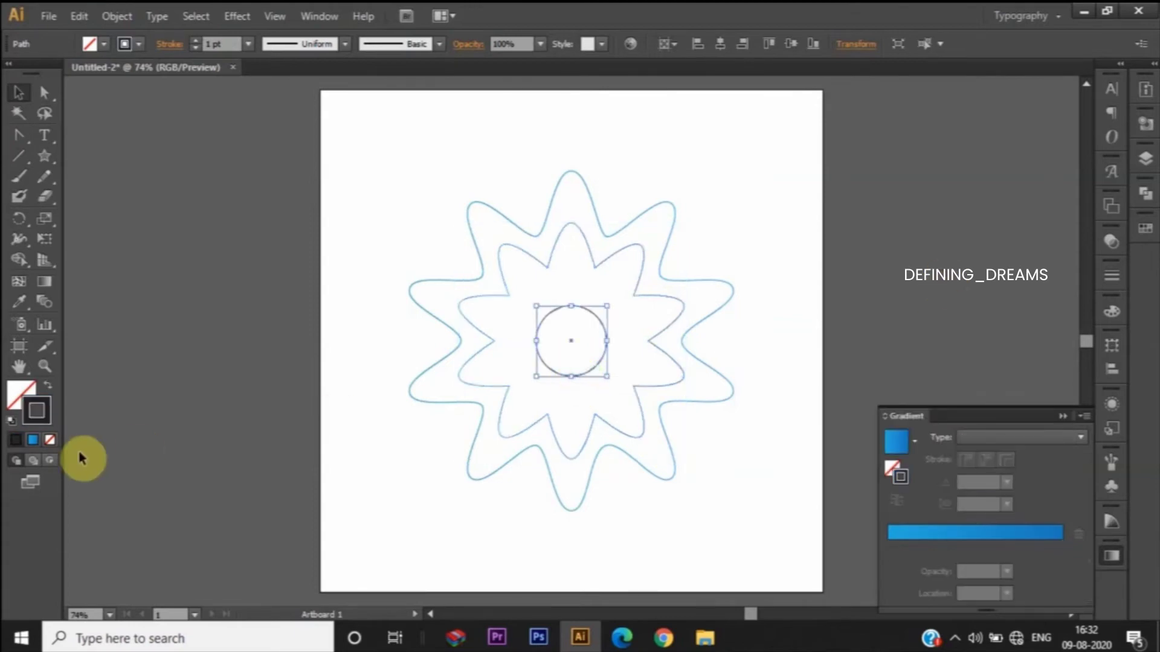
Give the centre circle's stroke a gradient with two dark blue stops.
left_click(31, 440)
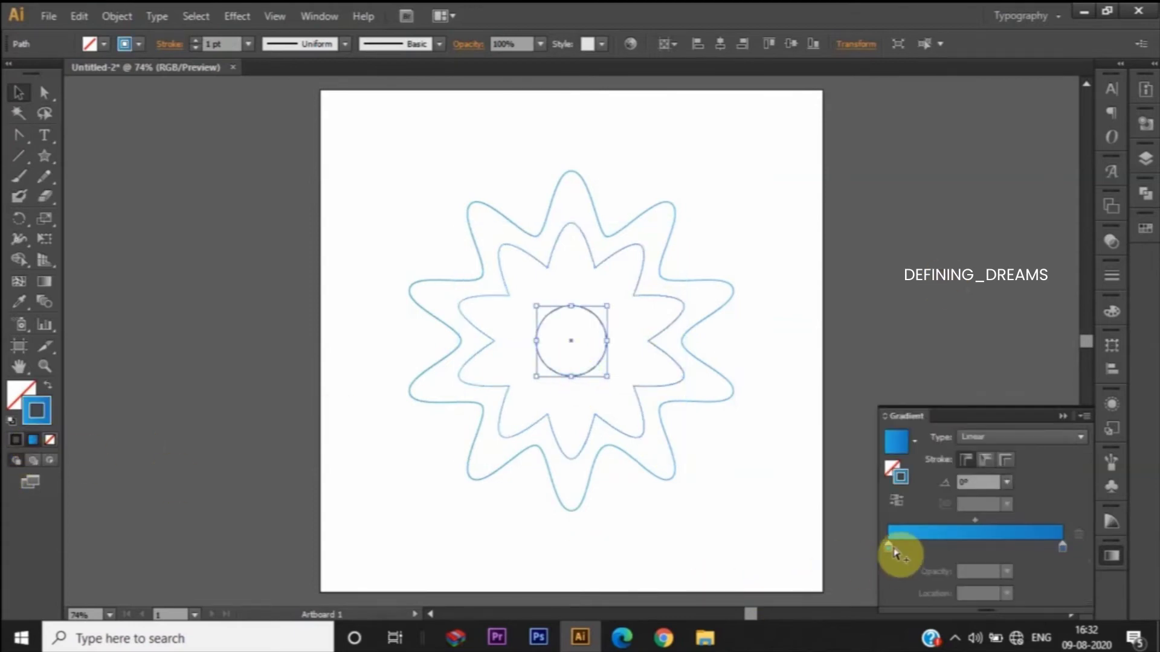
double_click(888, 546)
left_click(949, 388)
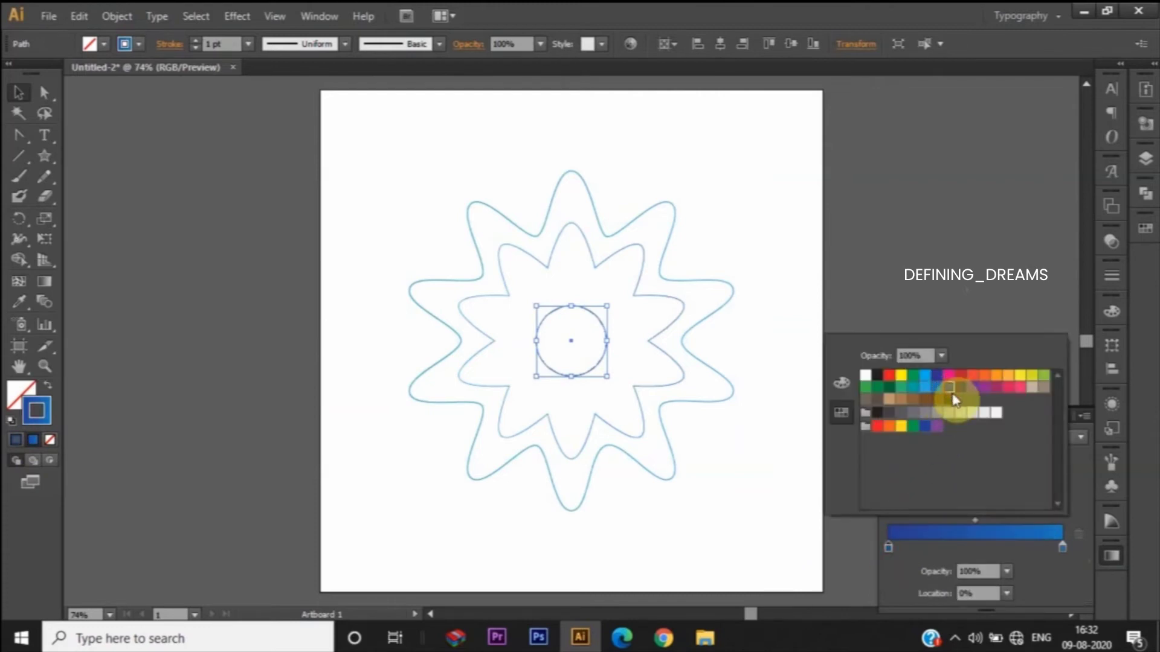
left_click(1063, 546)
double_click(1063, 550)
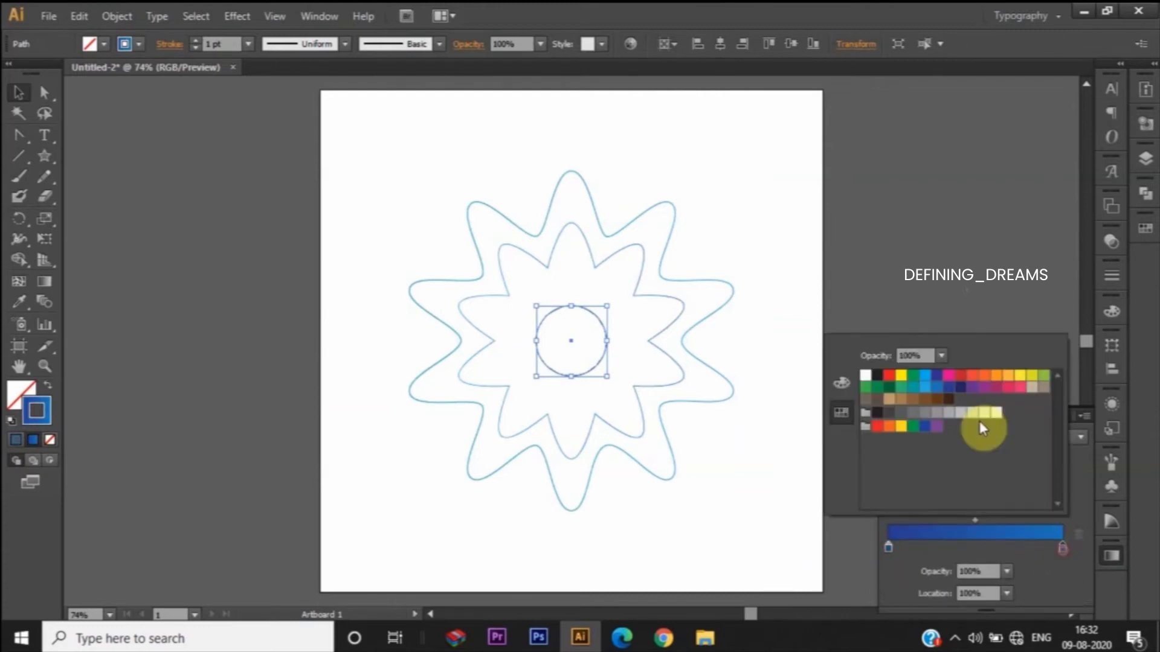
left_click(958, 390)
left_click(912, 217)
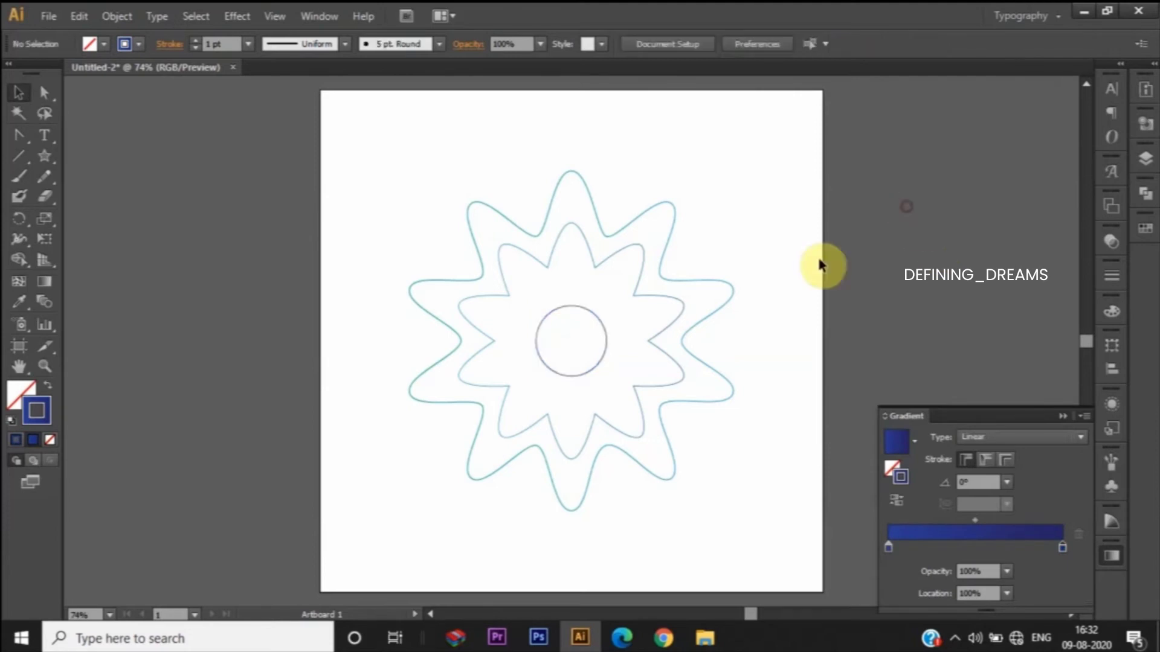
Enlarge the centre circle to about 142 px across.
left_click(603, 332)
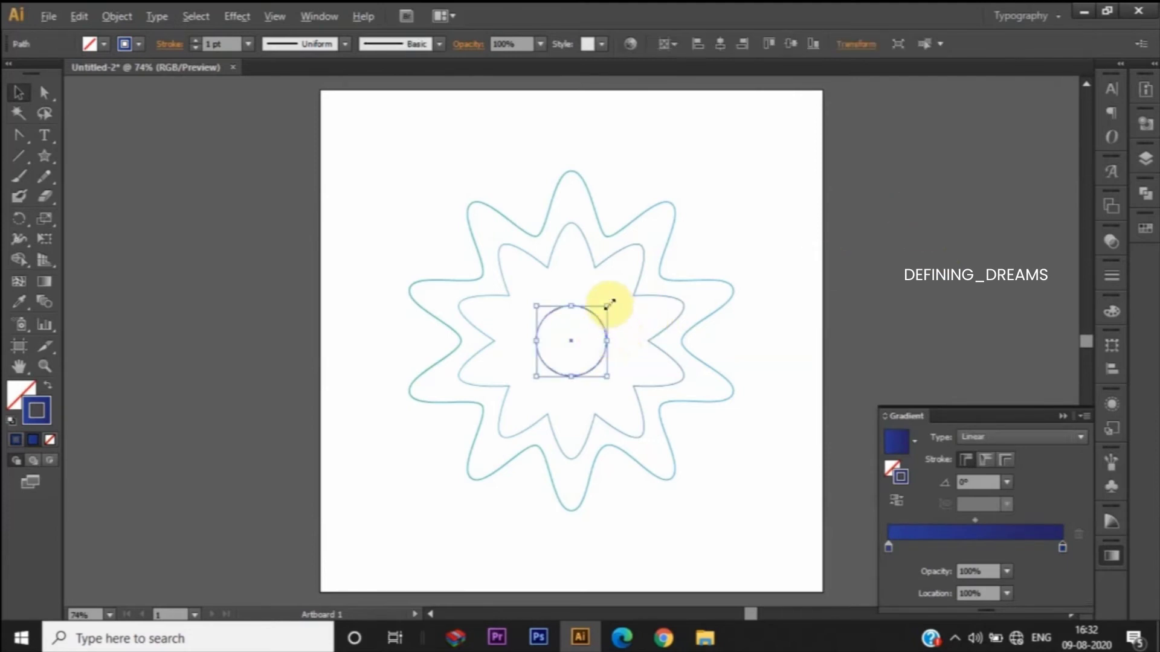
left_click_drag(606, 305, 622, 297)
left_click(767, 233)
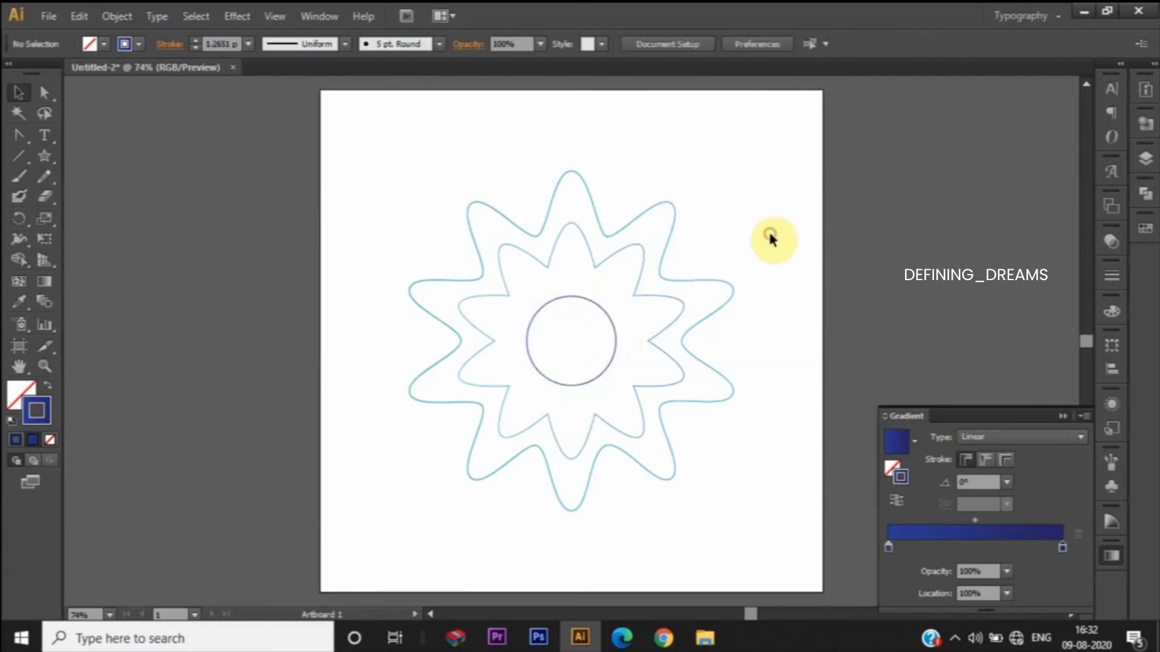
key("ctrl+z")
key("ctrl+z")
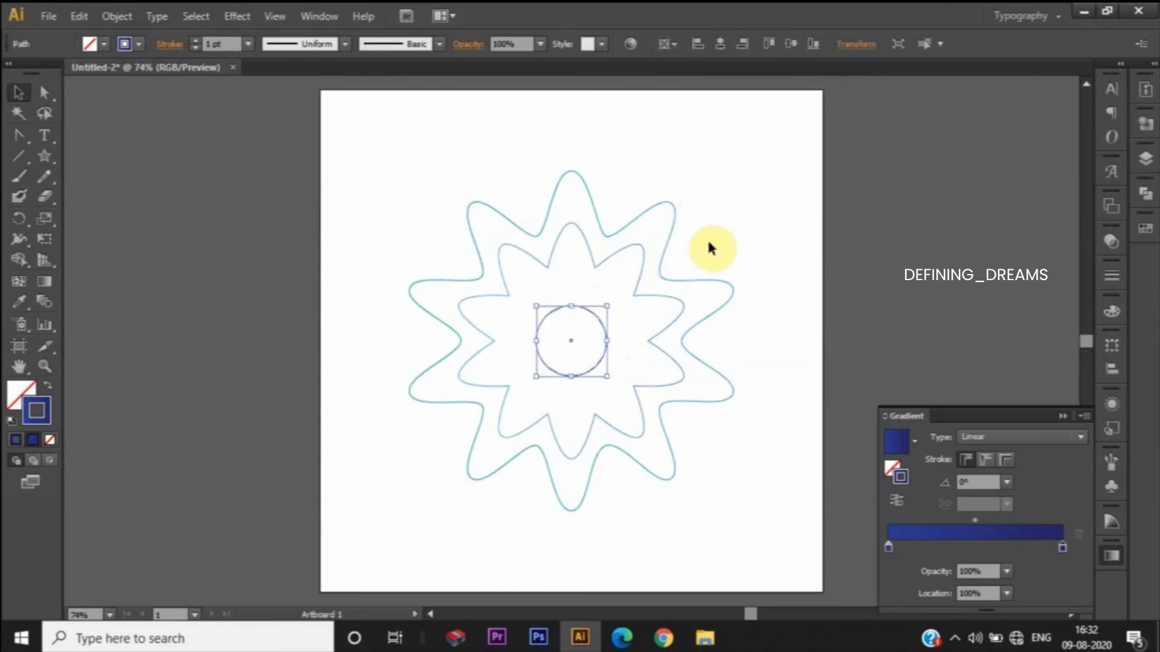
key("ctrl+shift+z")
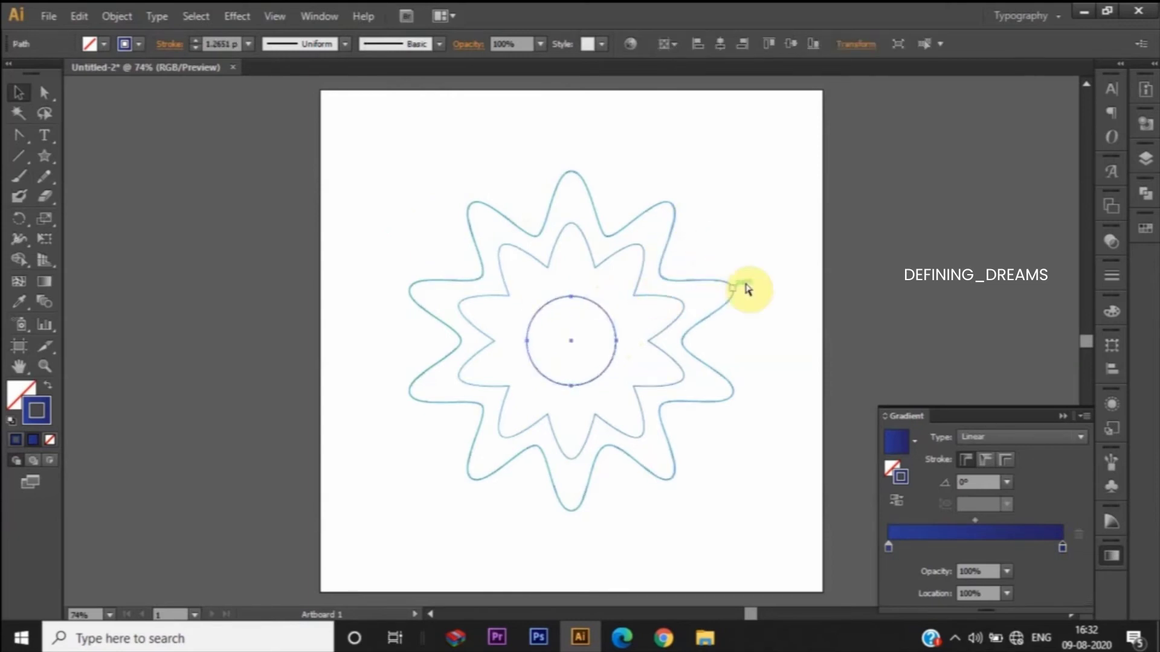
left_click(753, 265)
Select both stars and the circle and set Blend Options to 400 specified steps.
left_click_drag(384, 155, 650, 403)
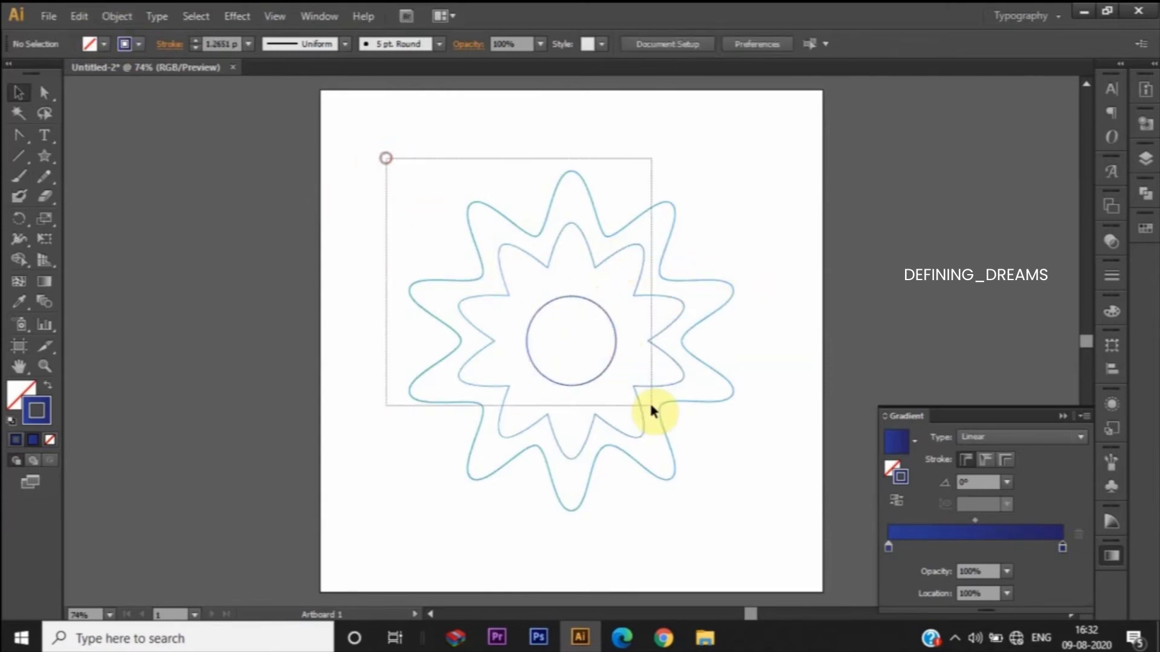
left_click(116, 17)
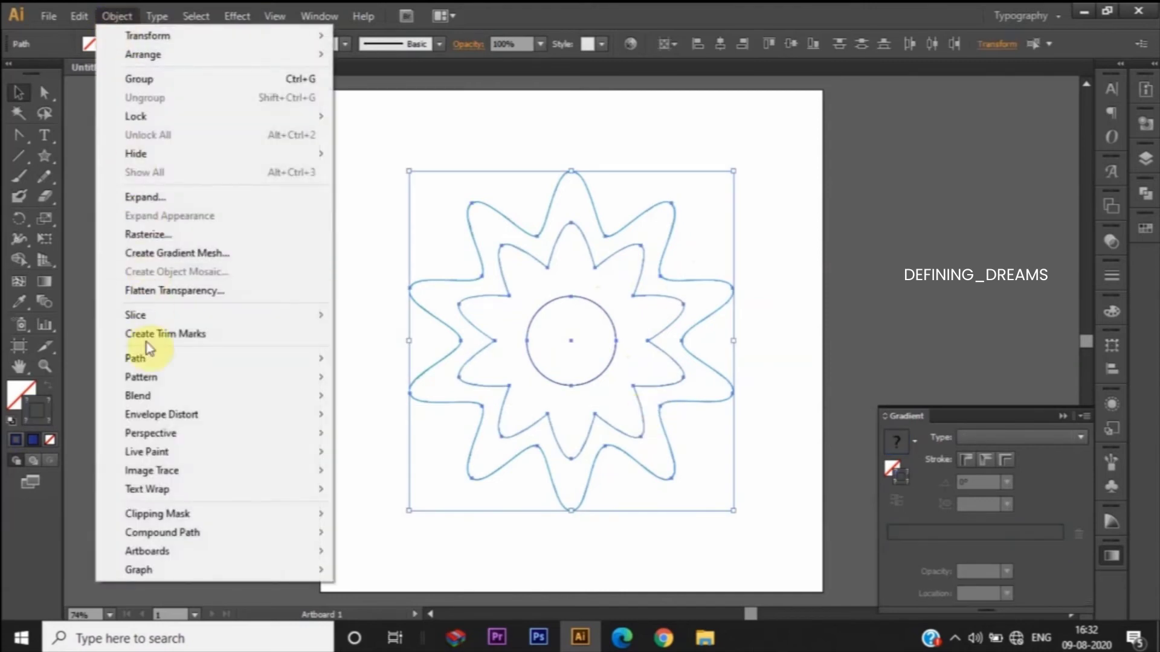
mouse_move(138, 397)
left_click(387, 441)
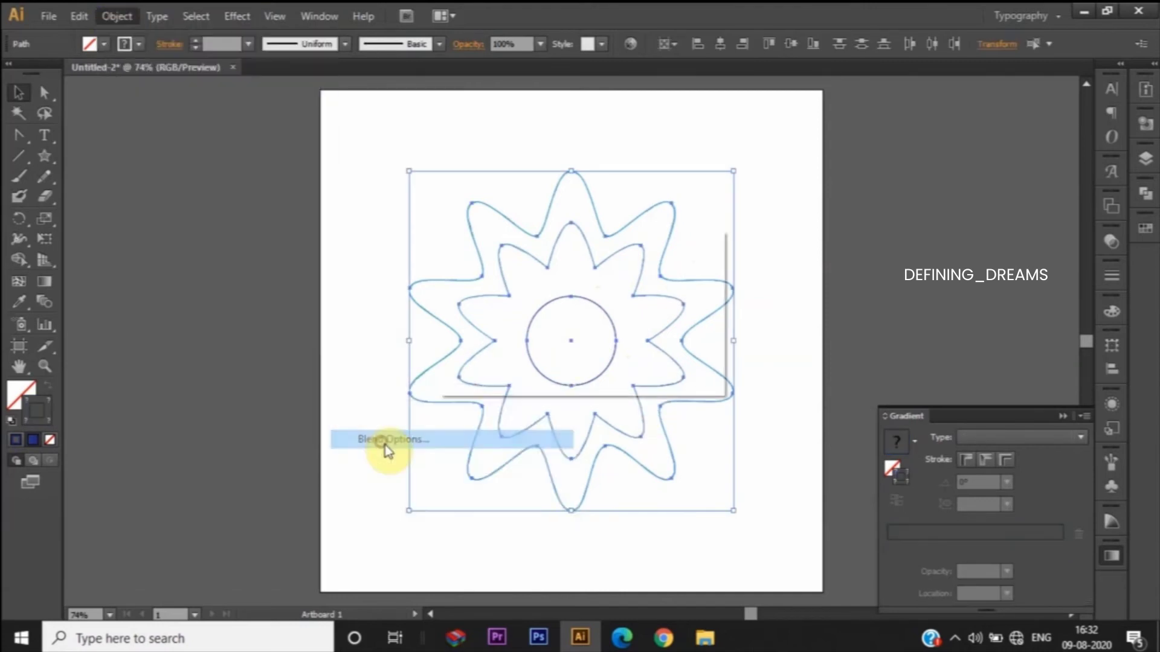
left_click(550, 276)
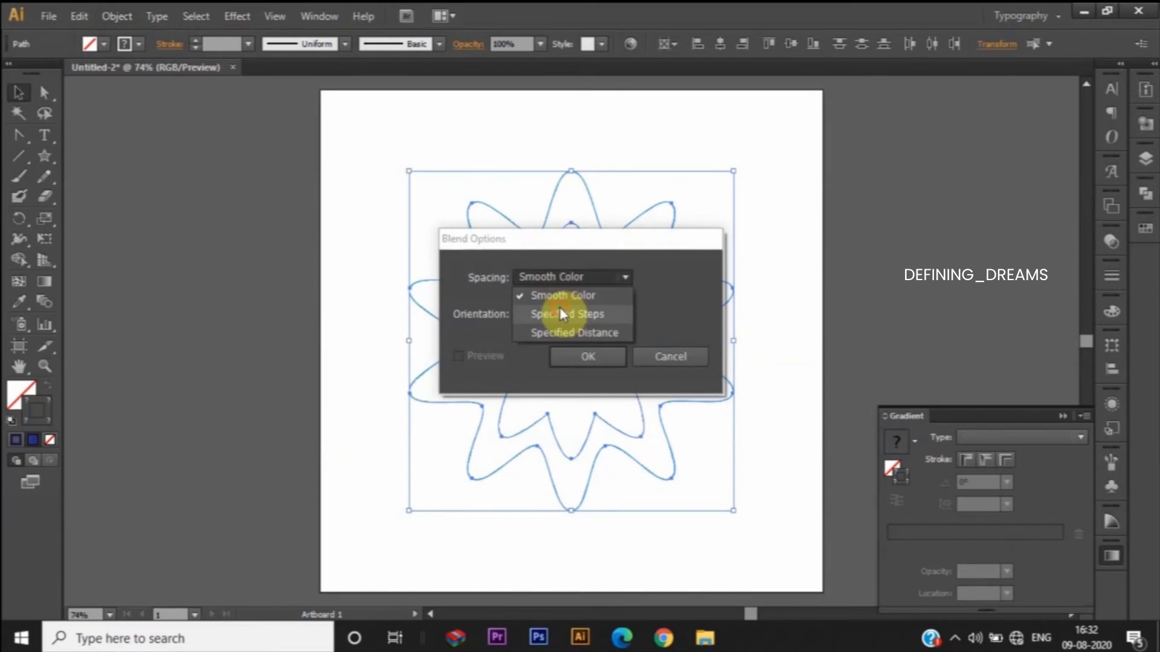
left_click(560, 306)
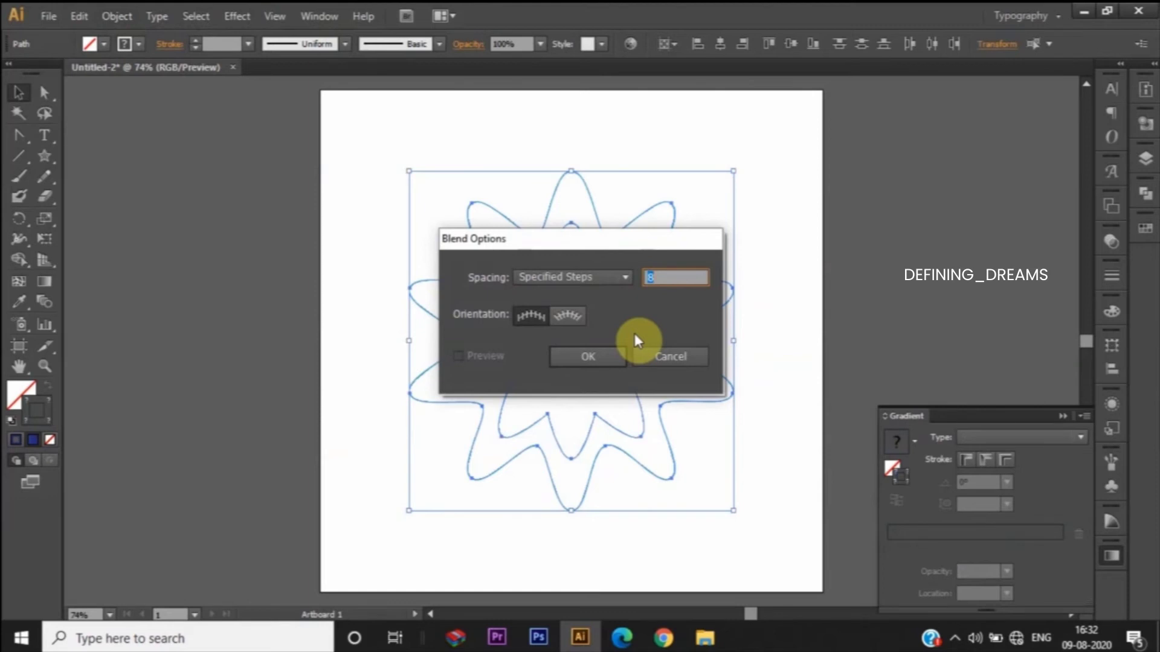
type("400")
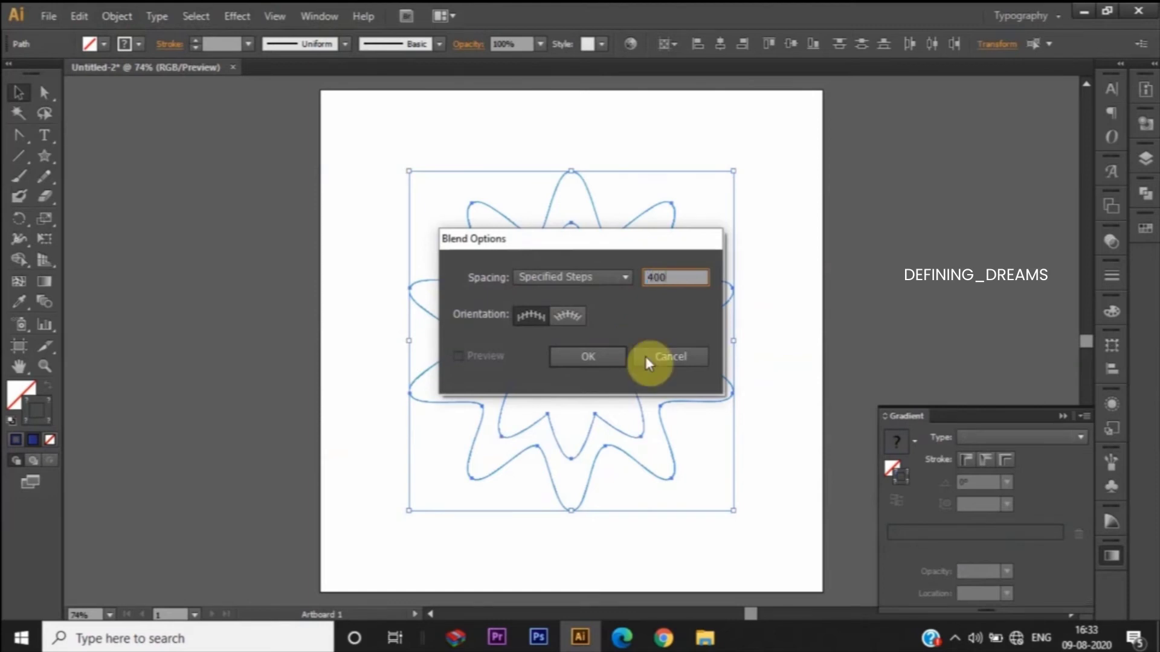
left_click(620, 356)
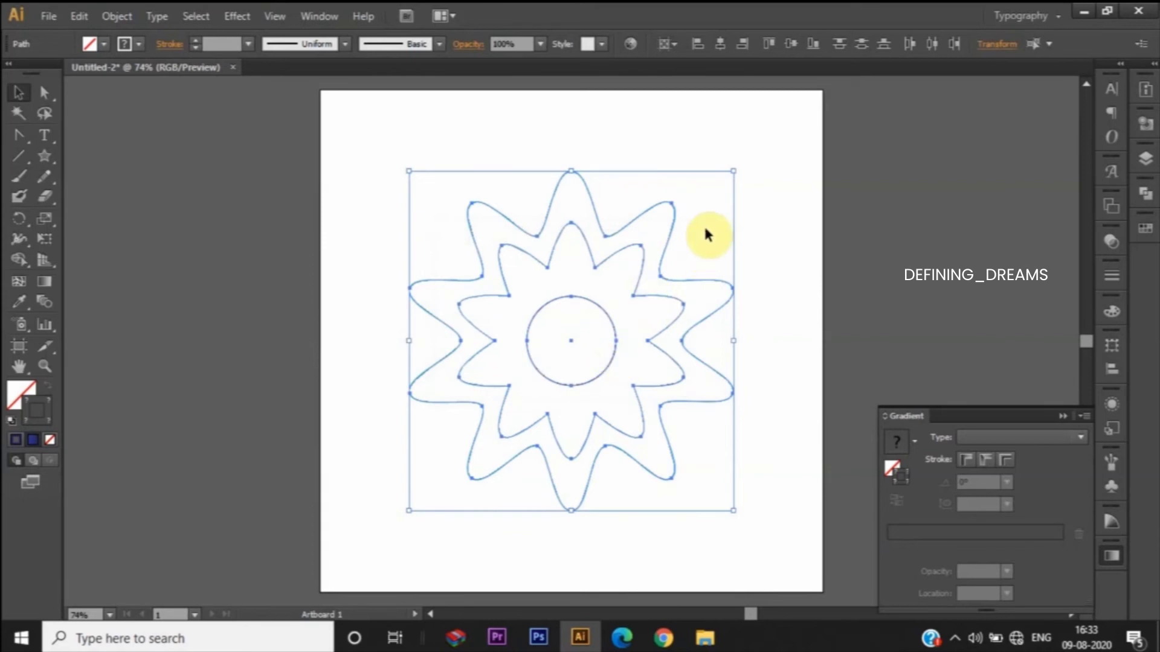
Make the blend from the two star outlines and the circle.
left_click(120, 13)
mouse_move(138, 397)
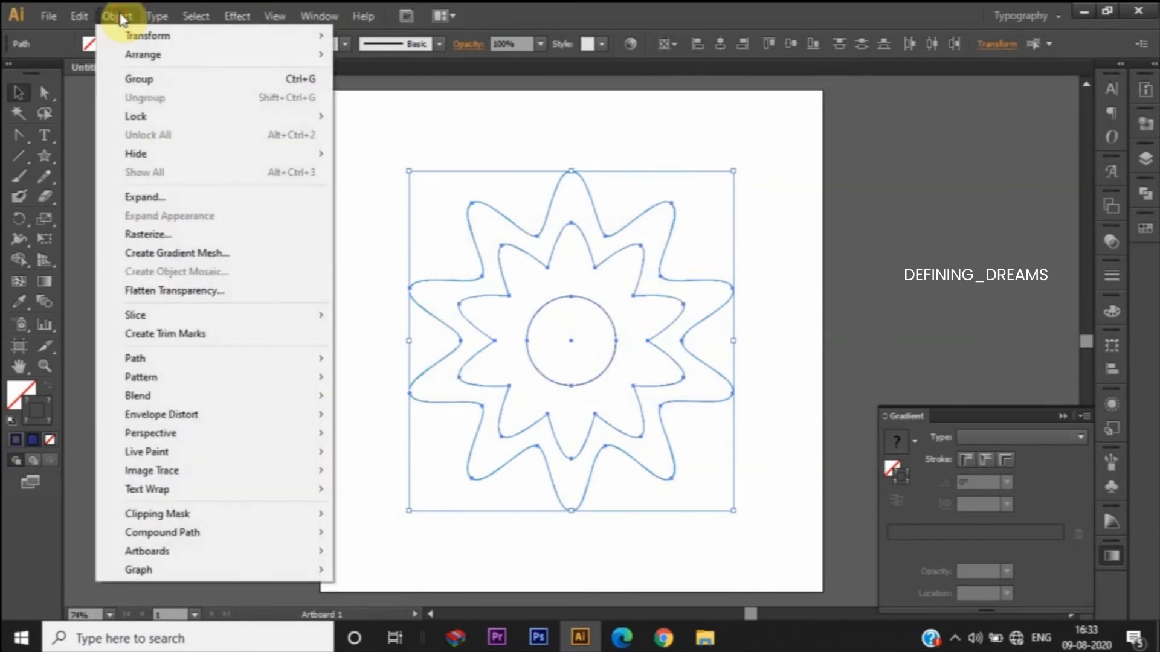
left_click(386, 403)
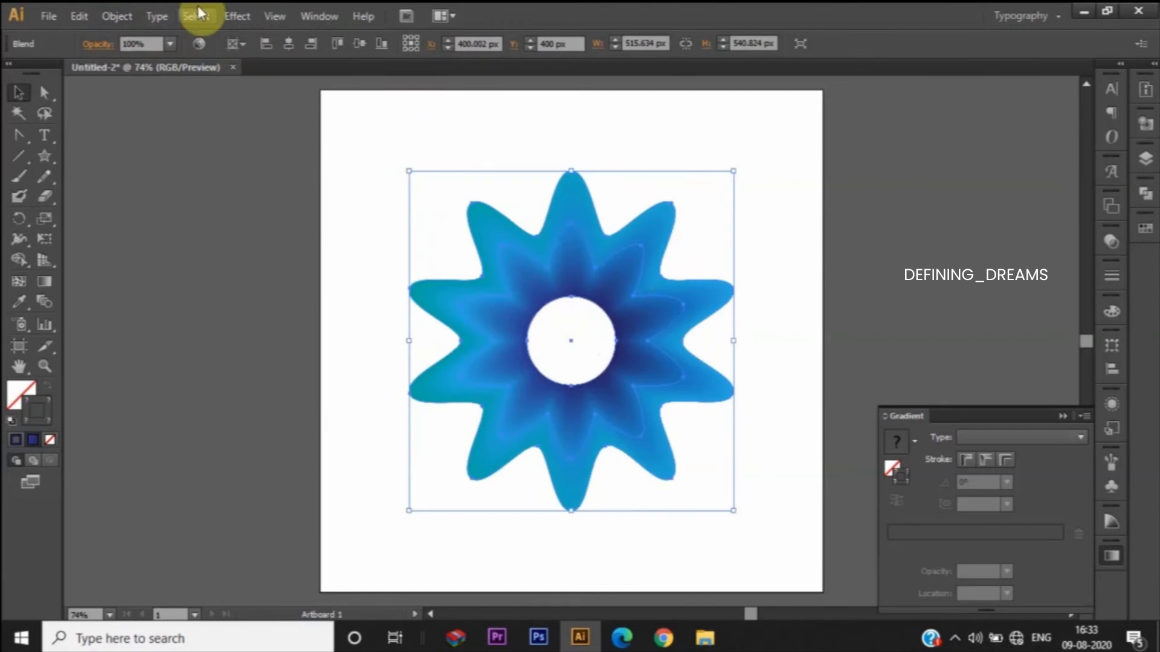
left_click(237, 14)
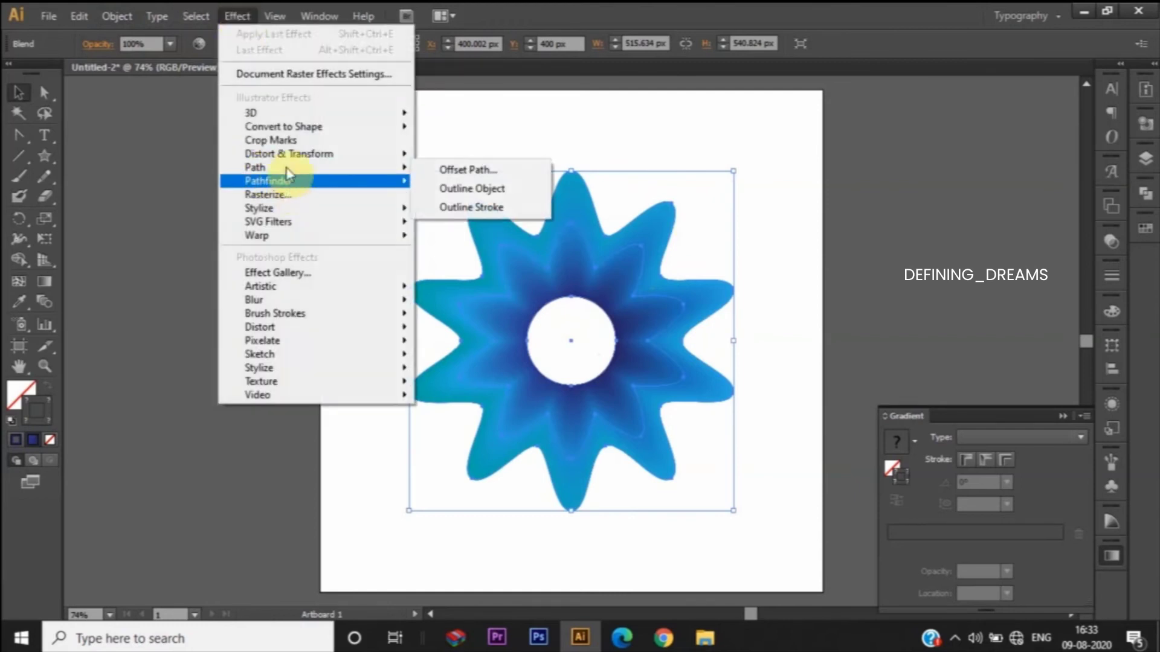
mouse_move(288, 153)
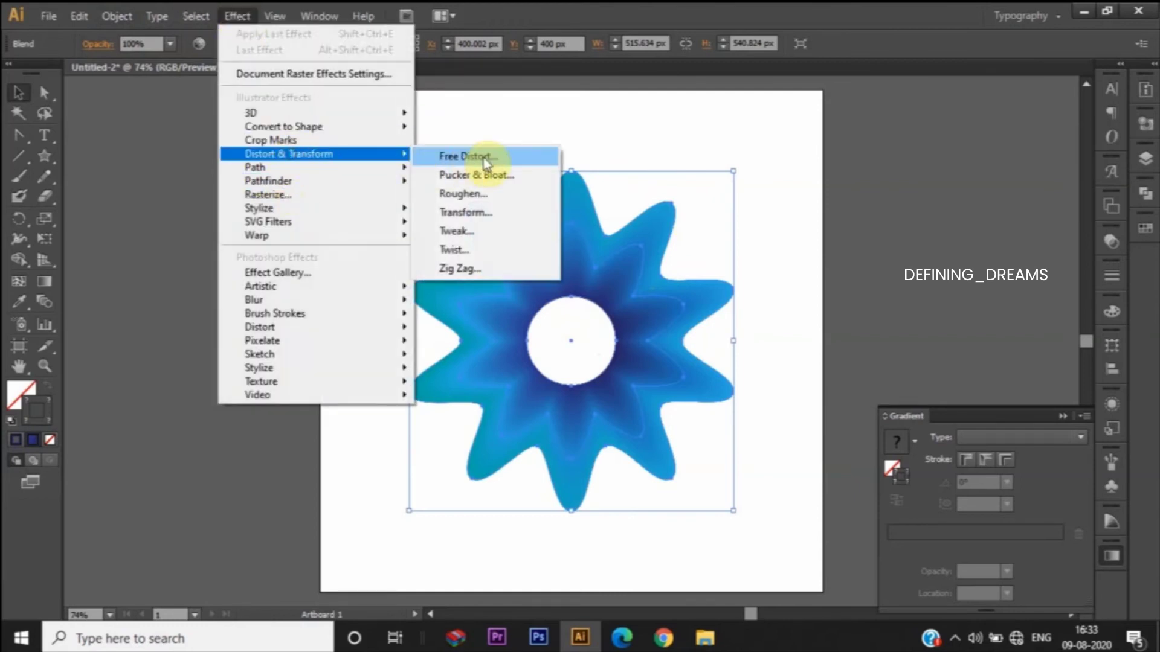
Apply a Pucker & Bloat of 60 to the blended flower for slender radiating petals.
left_click(481, 174)
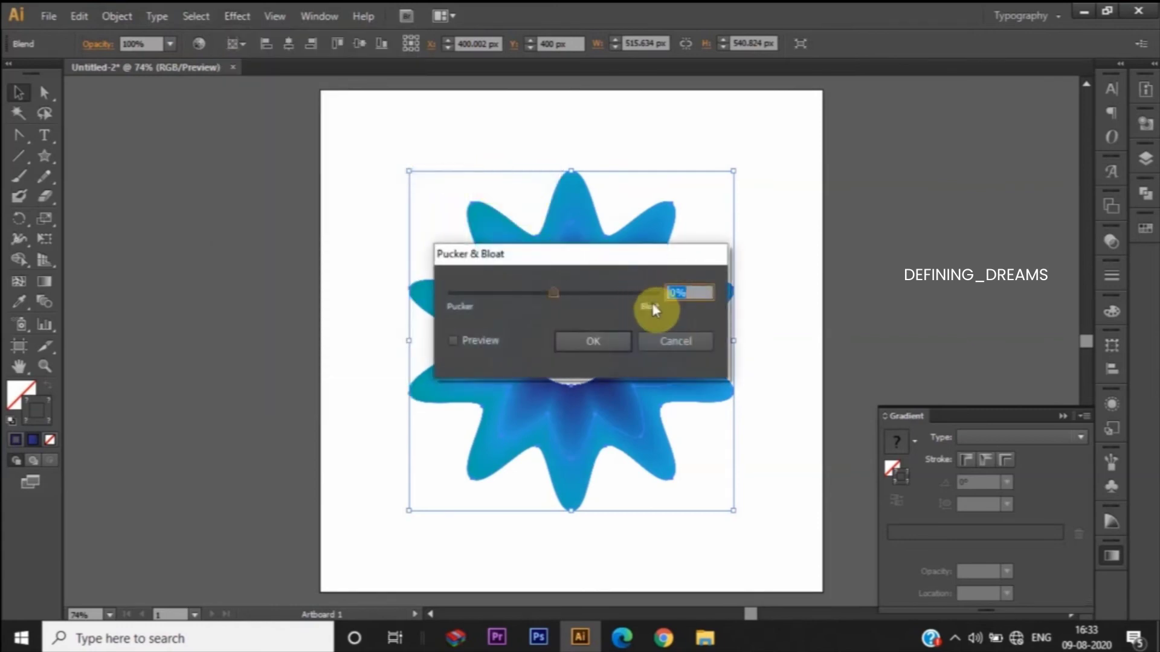
type("60")
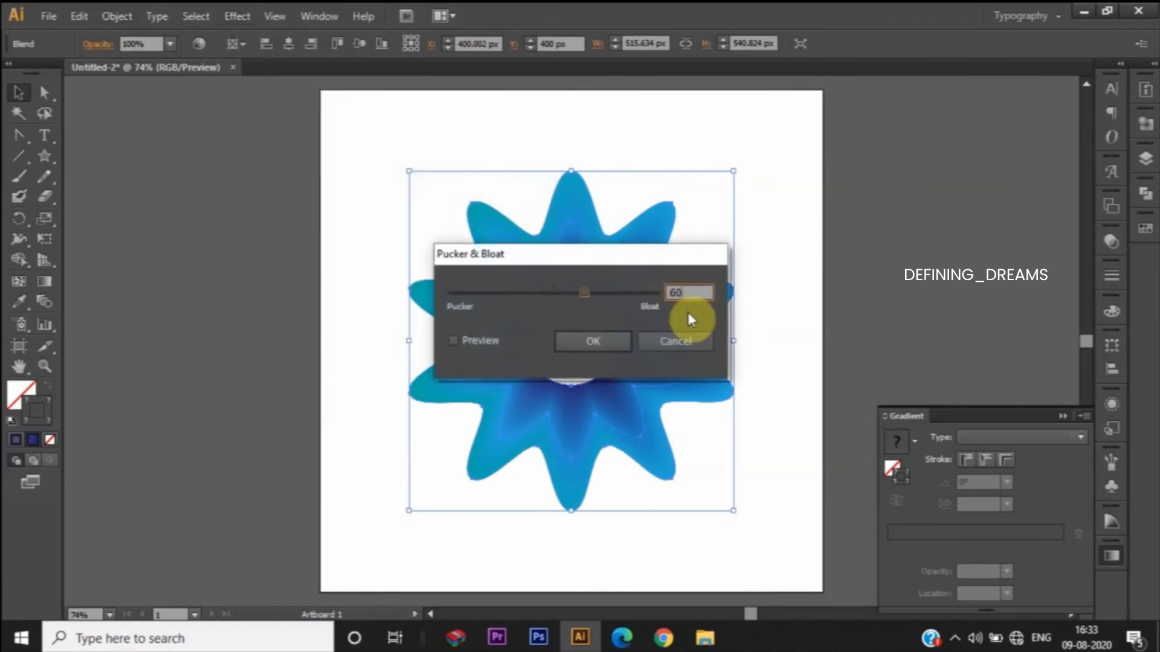
left_click(594, 341)
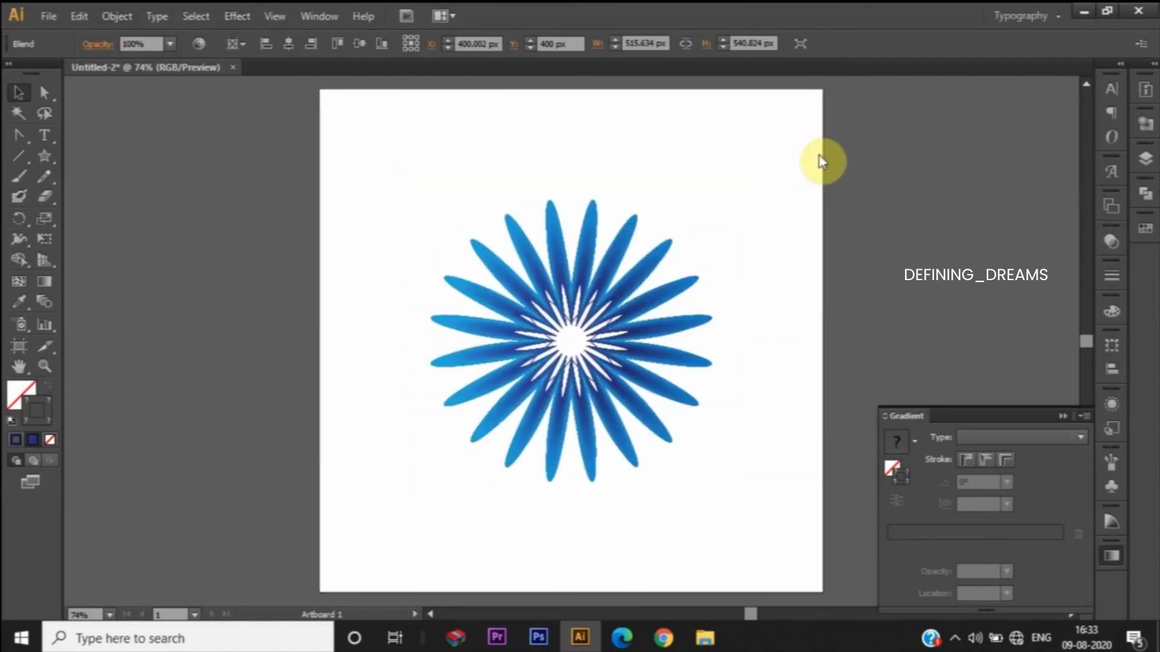
left_click(520, 295)
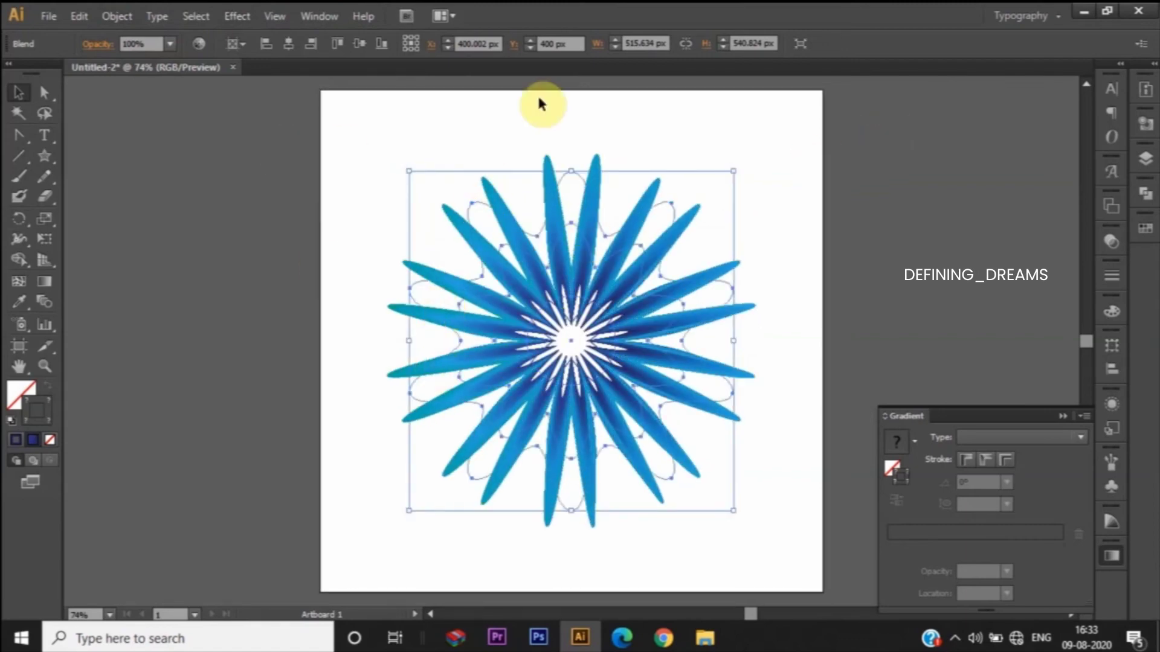
left_click(246, 20)
mouse_move(289, 153)
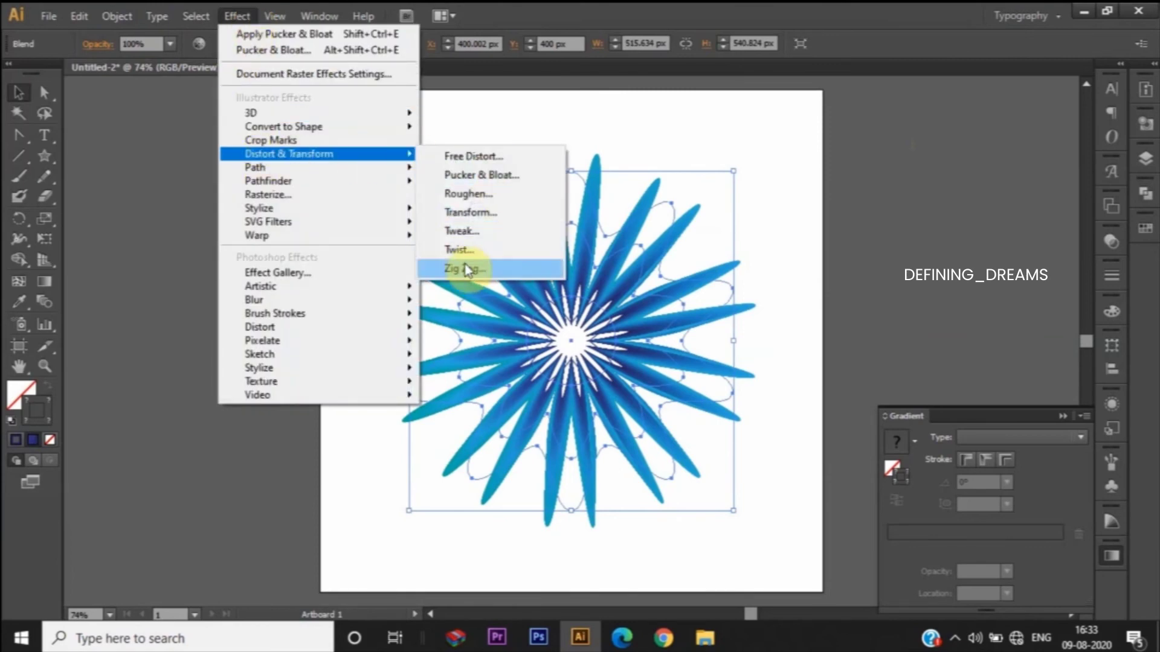
Apply a Zig Zag effect: size 15 px, 7 ridges per segment, smooth points.
left_click(463, 275)
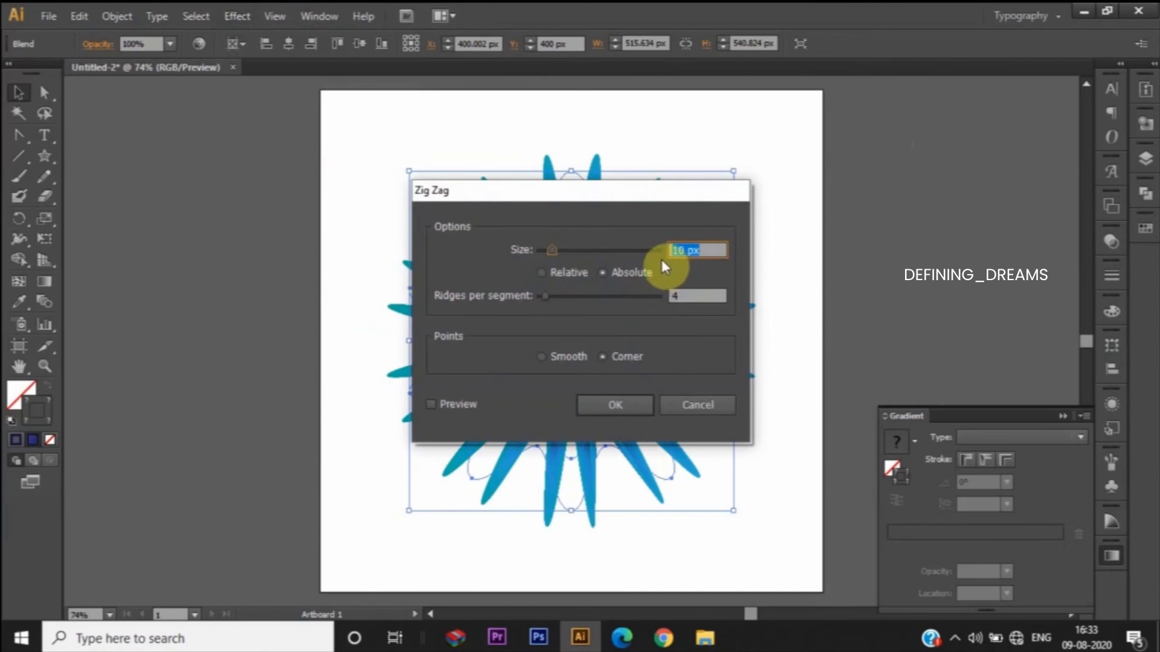
type("15")
left_click(675, 294)
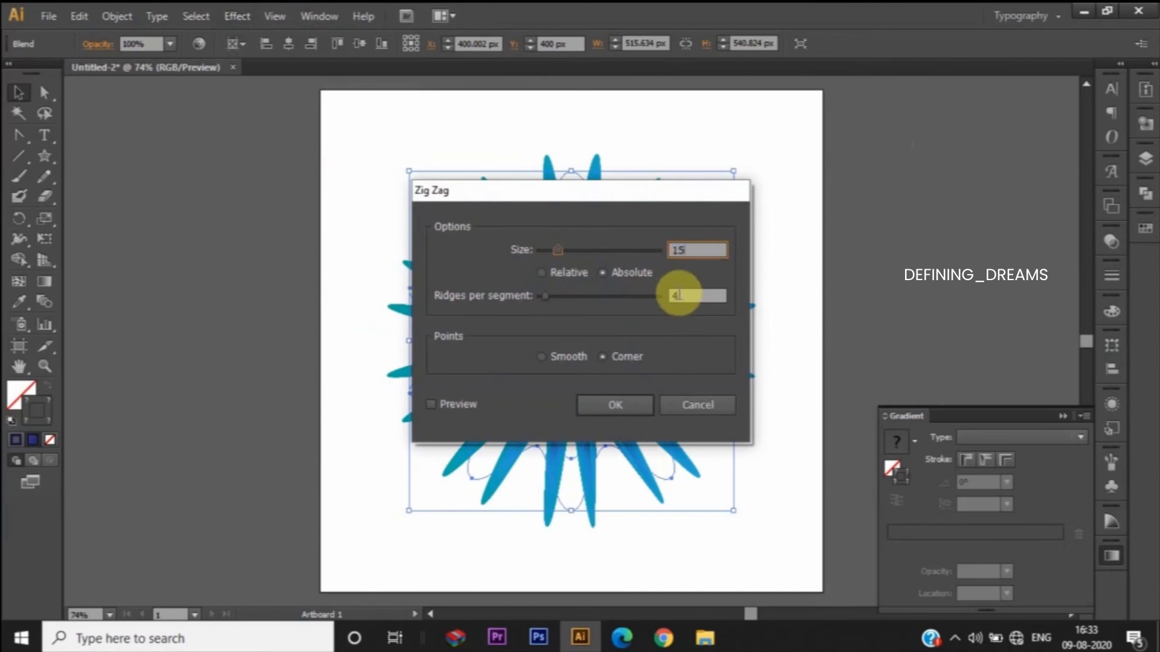
type("1")
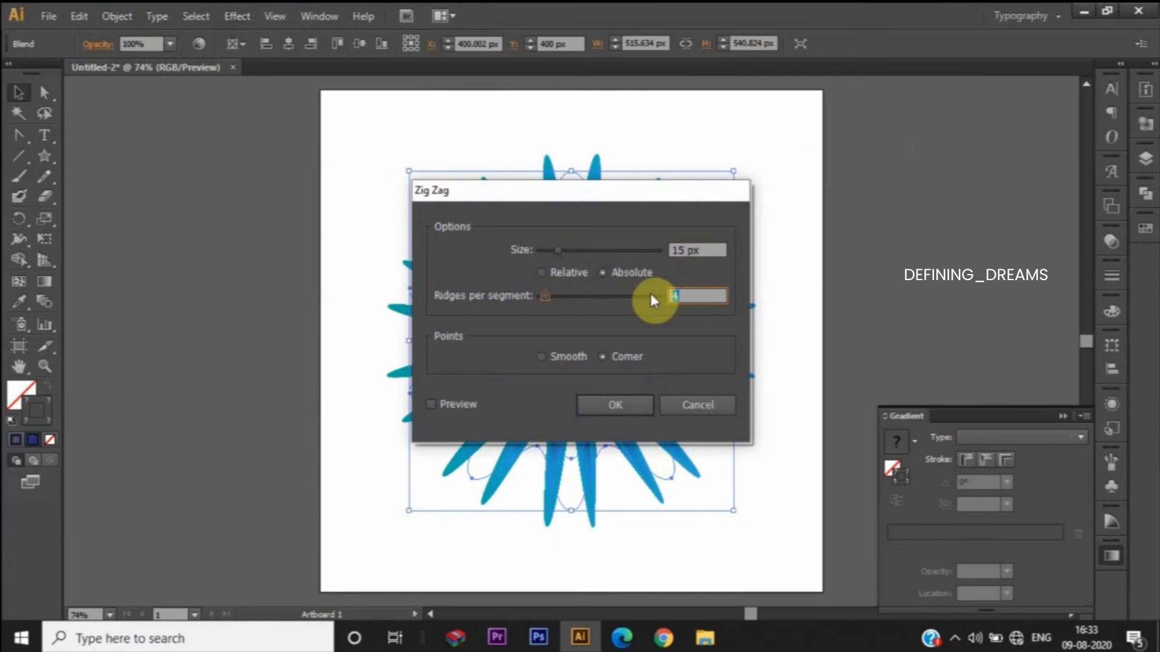
type("7")
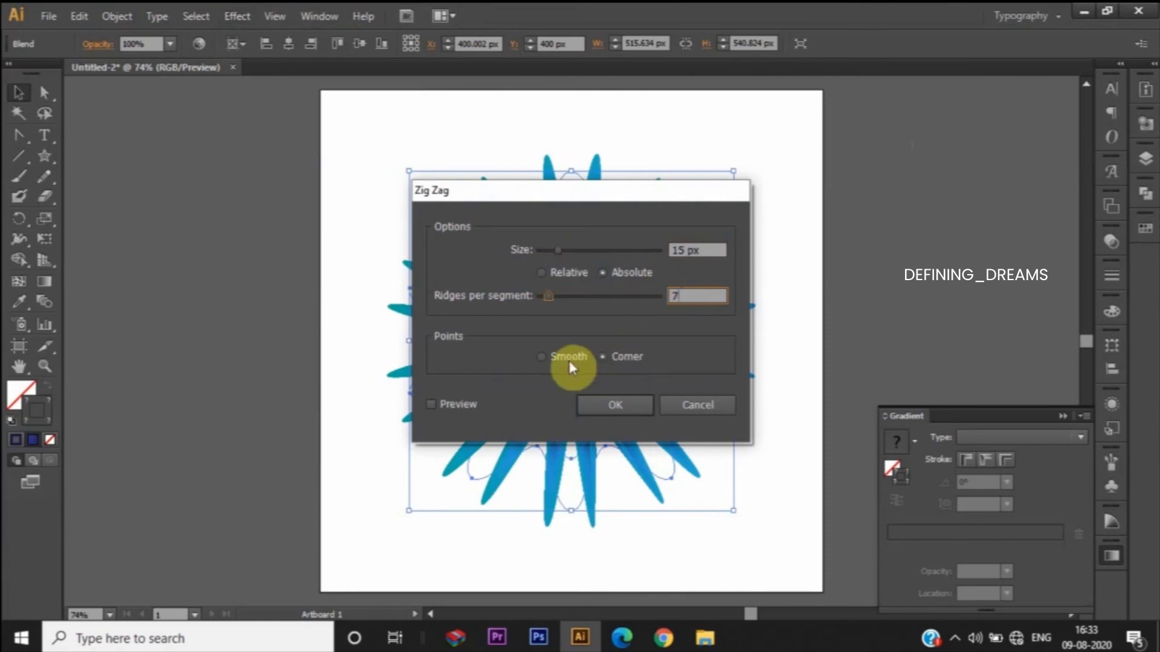
left_click(555, 359)
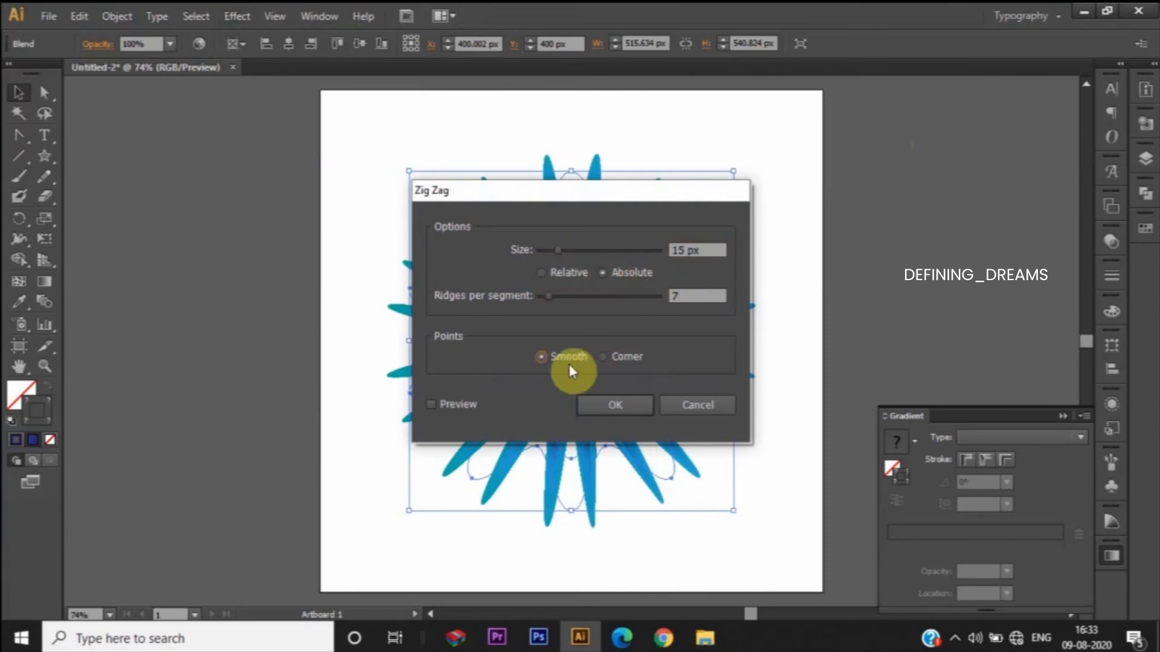
left_click(609, 403)
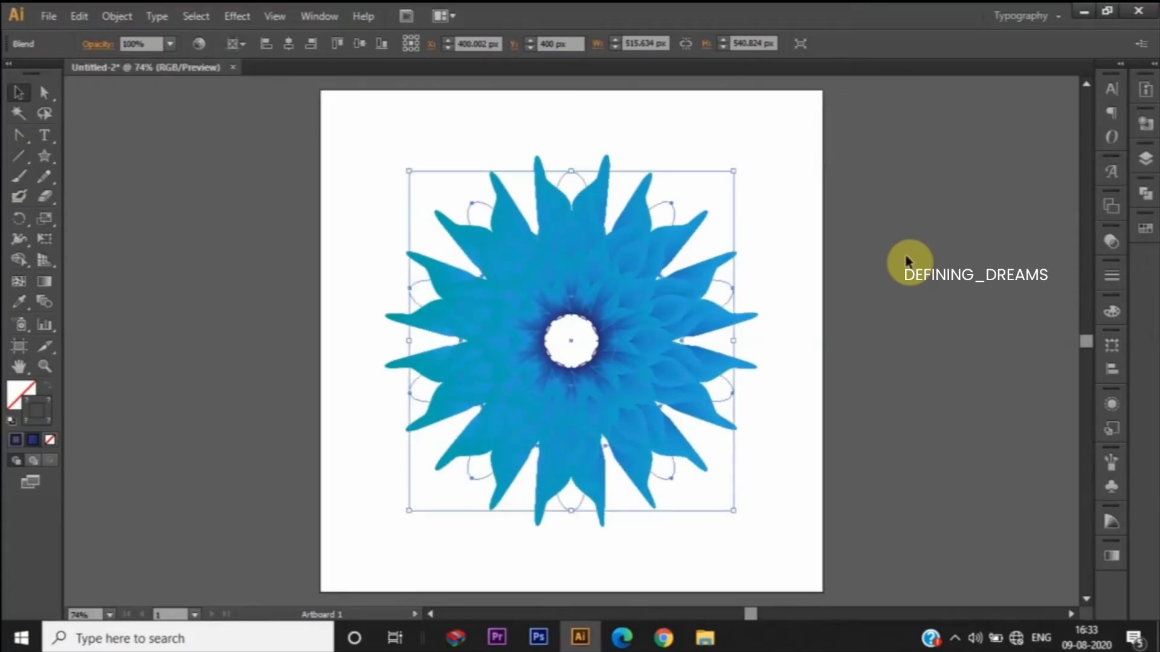
Draw an ~88 px circle over the flower's centre and fill it dark blue.
left_click(900, 253)
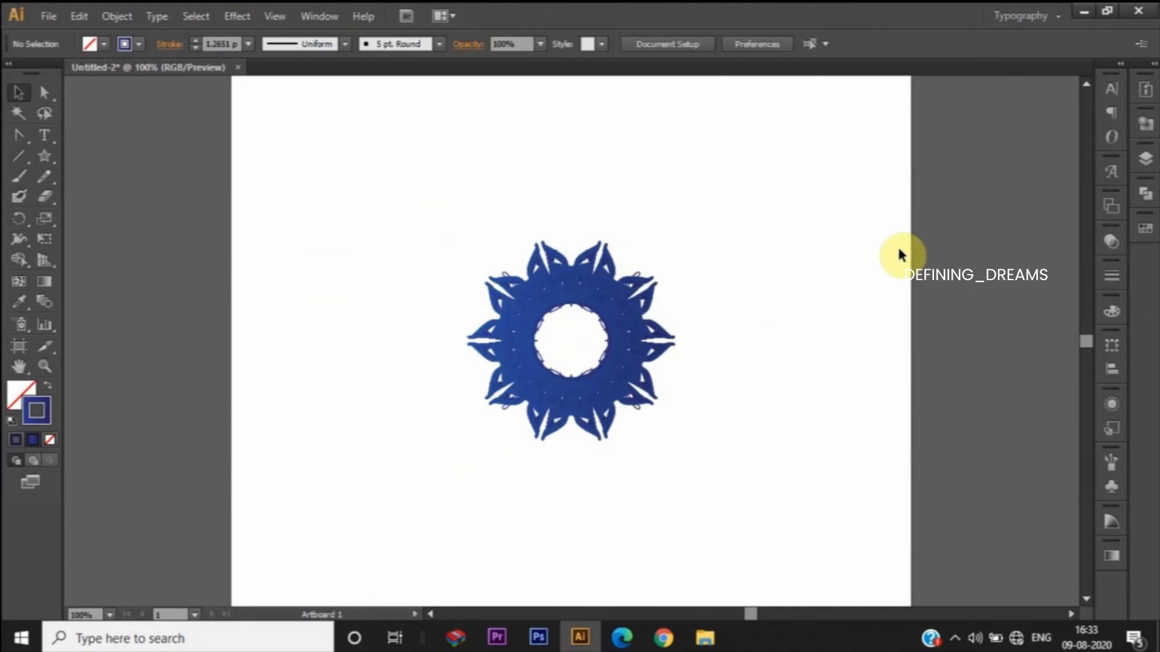
left_click(45, 158)
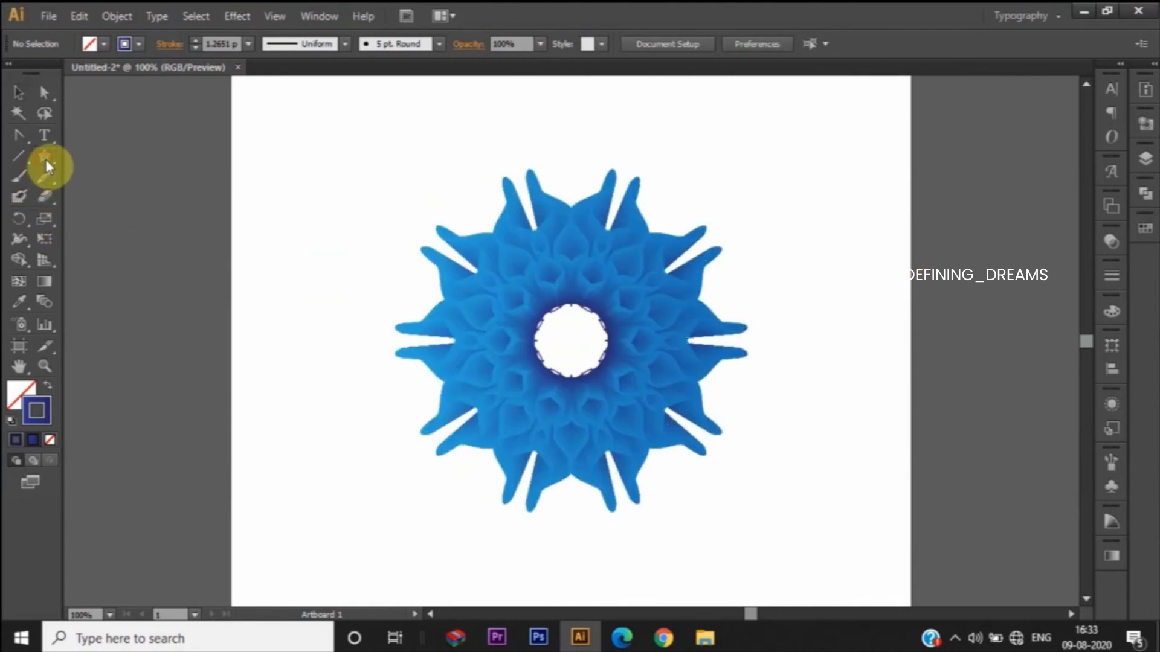
left_click_drag(46, 159, 117, 195)
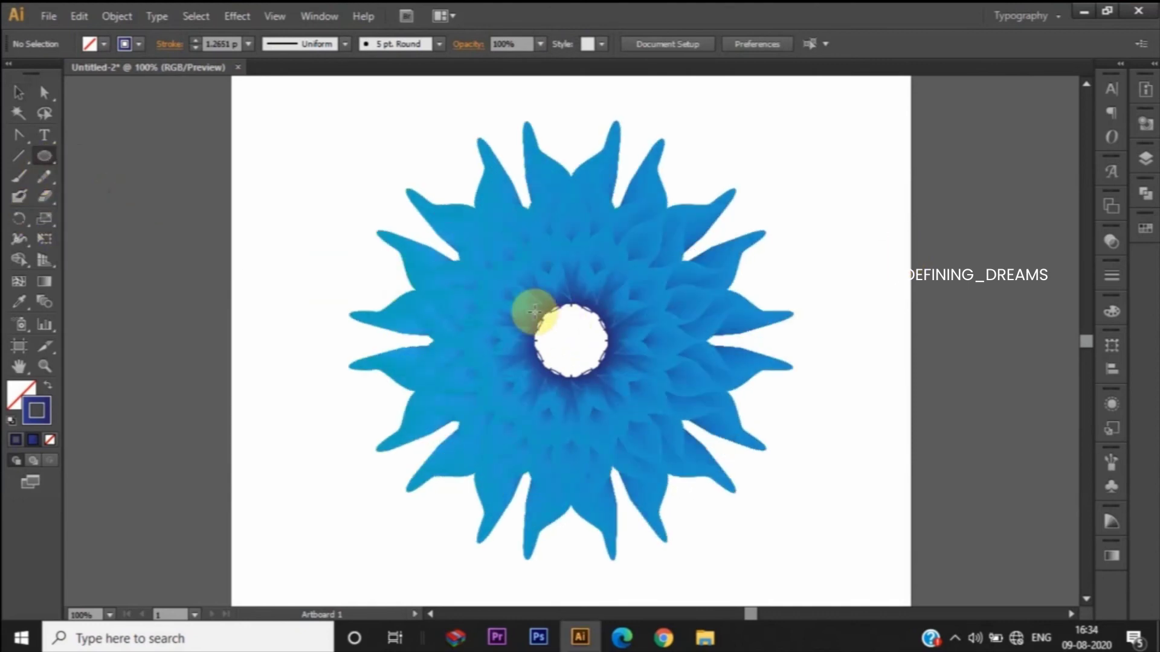
left_click_drag(535, 311, 603, 371)
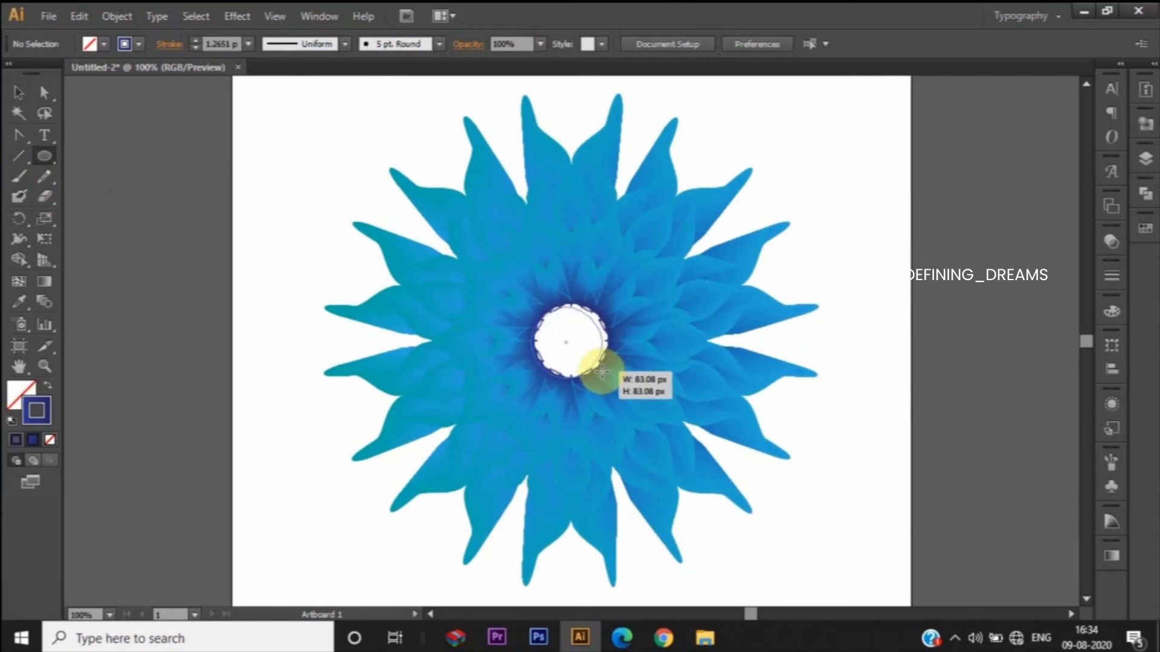
left_click_drag(602, 370, 609, 377)
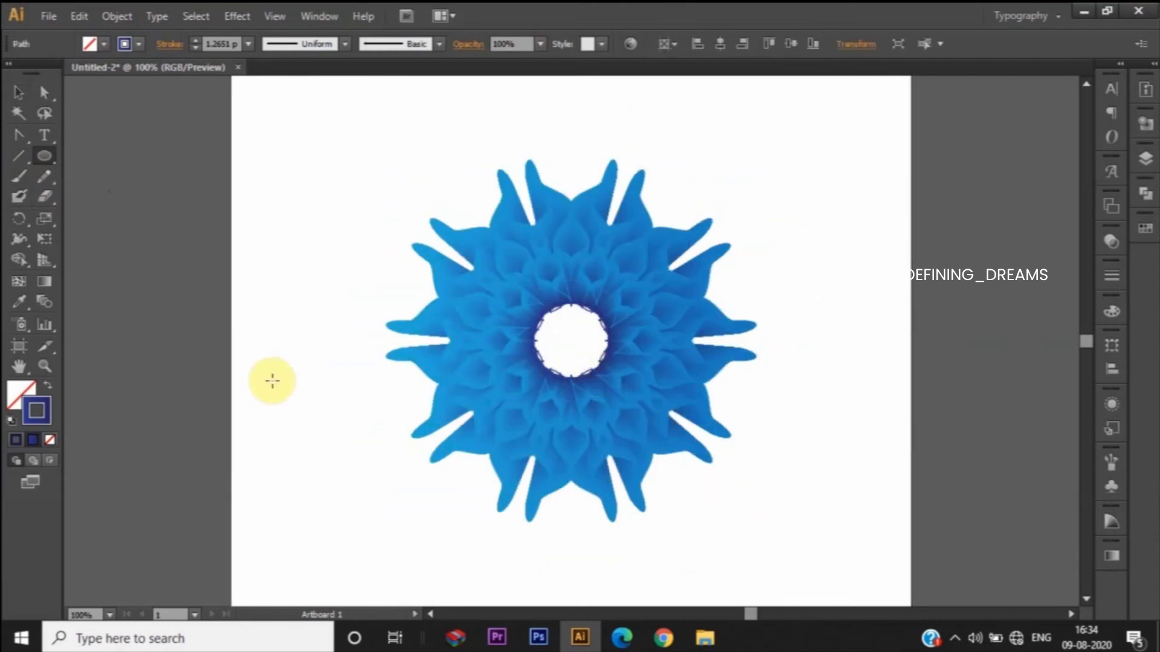
left_click(47, 387)
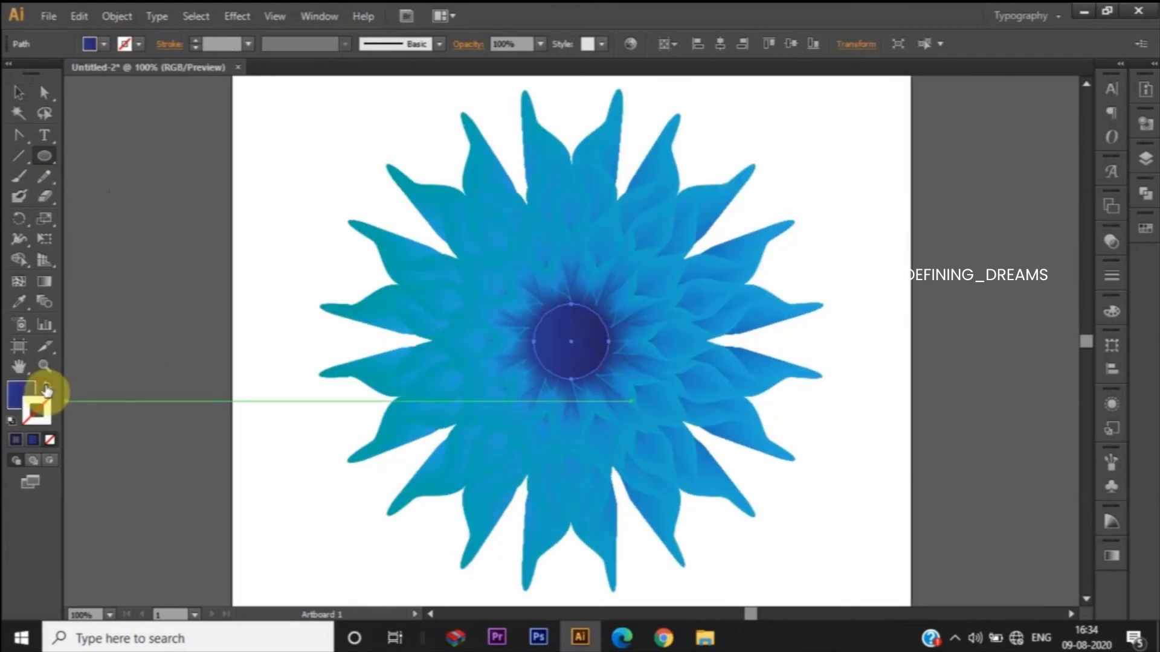
Return to the Selection tool, check the centre circle, and deselect everything.
key("v")
left_click(202, 291)
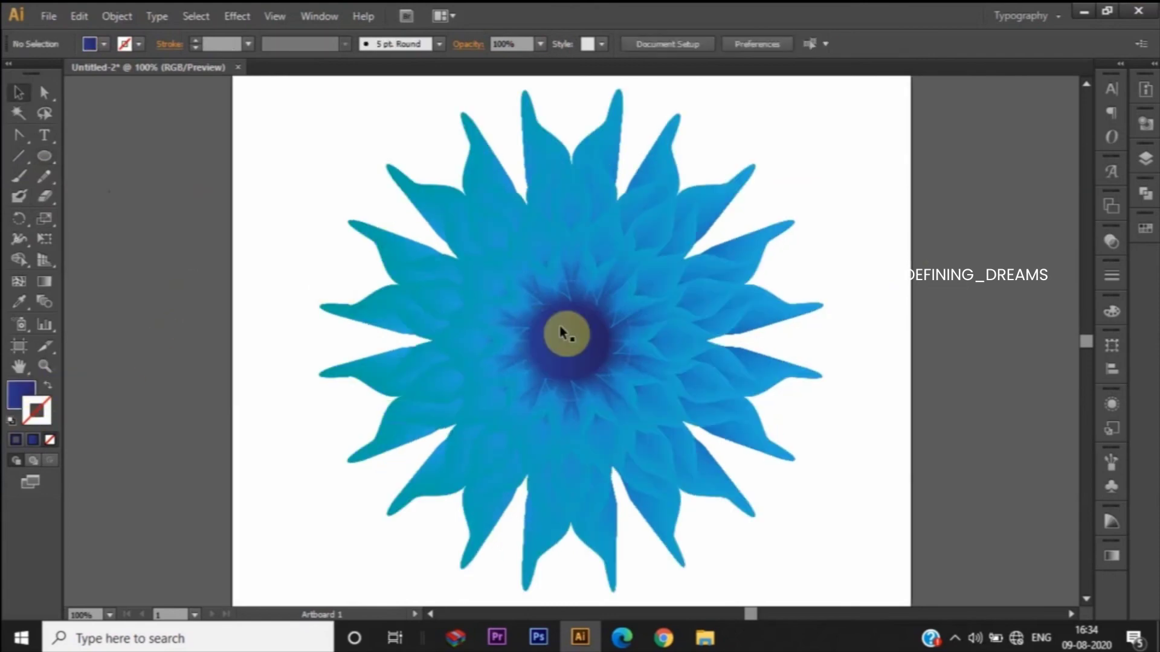
left_click(564, 332)
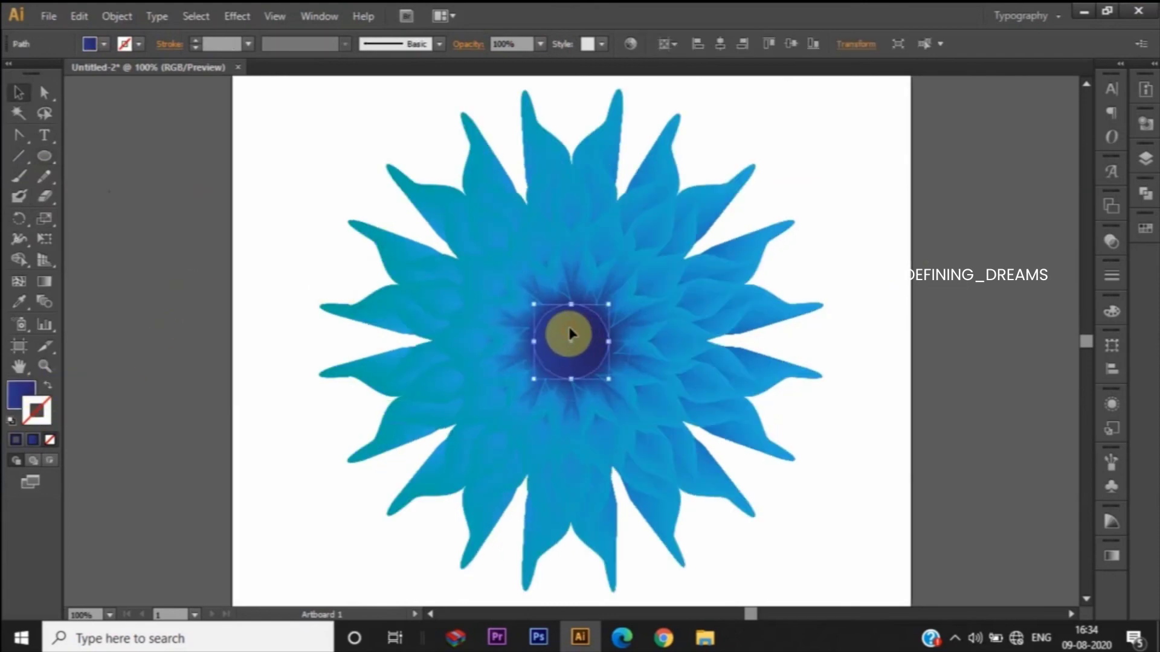
left_click(921, 278)
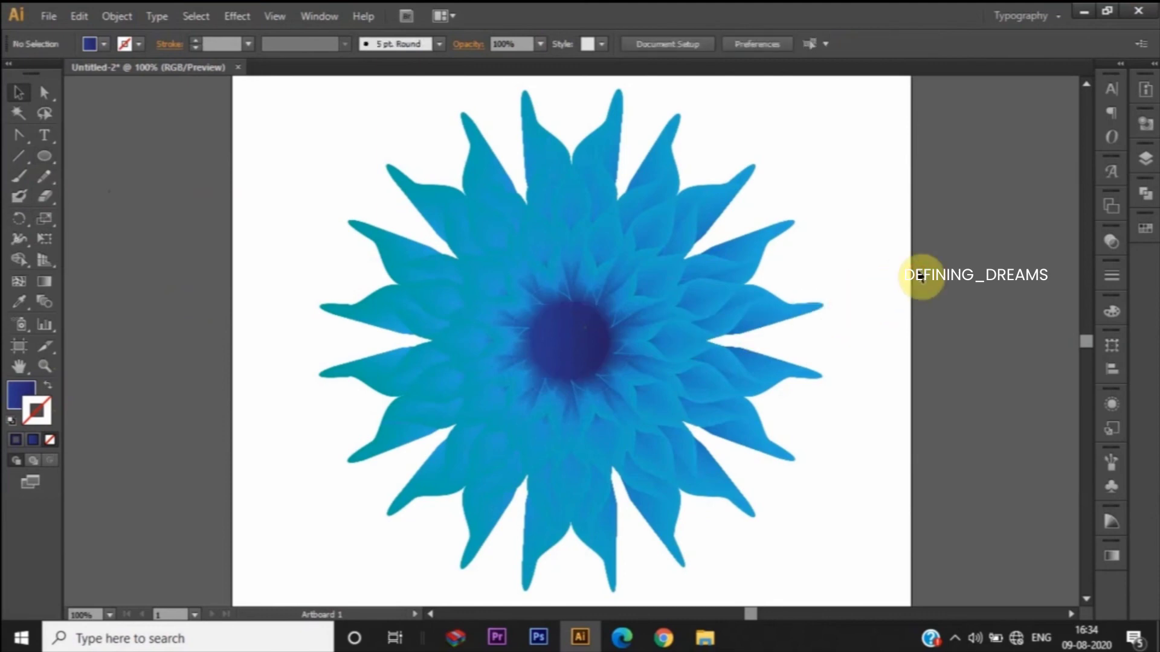